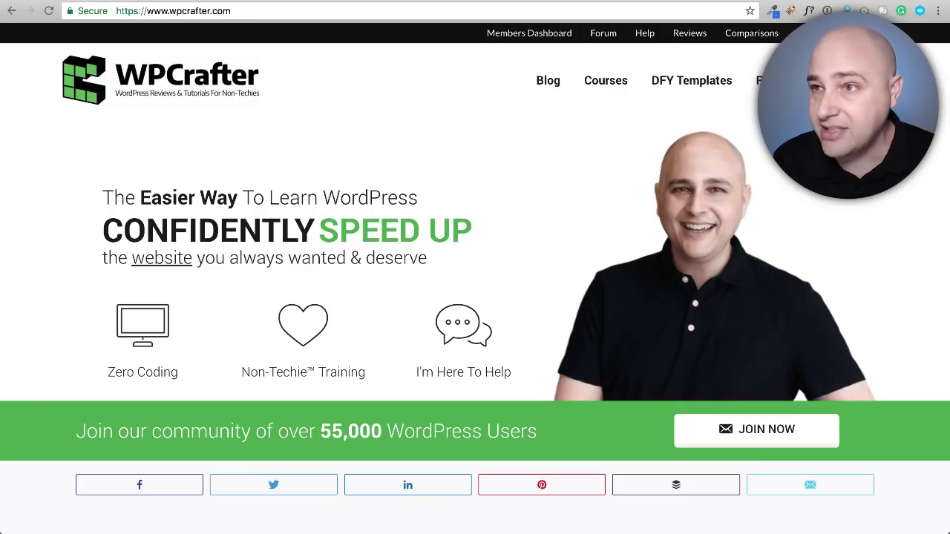
Switch to the Sniffle Valve tutorial on Elementor parallax section backgrounds and skim its CSS fix, code snippet and video.
left_click(679, 4)
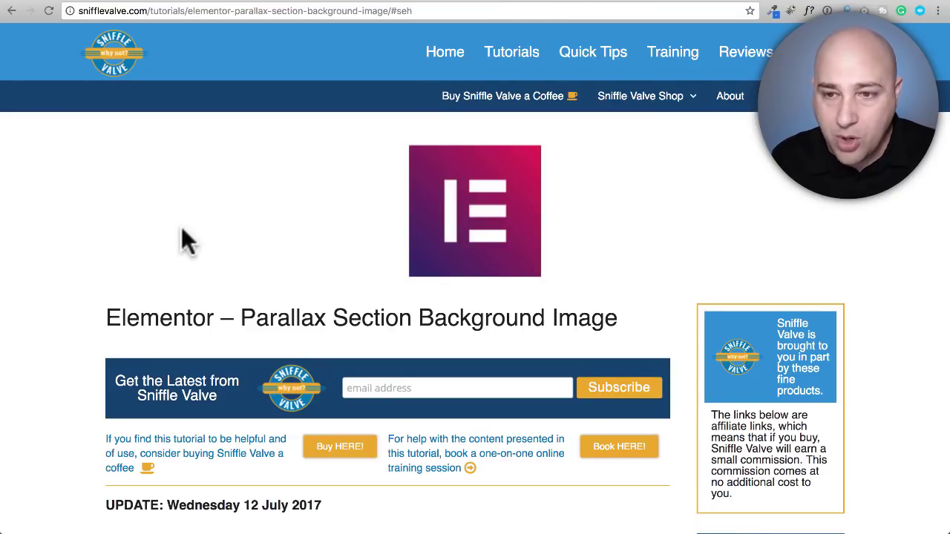
scroll(79, 211, "down", 3)
scroll(78, 207, "down", 3)
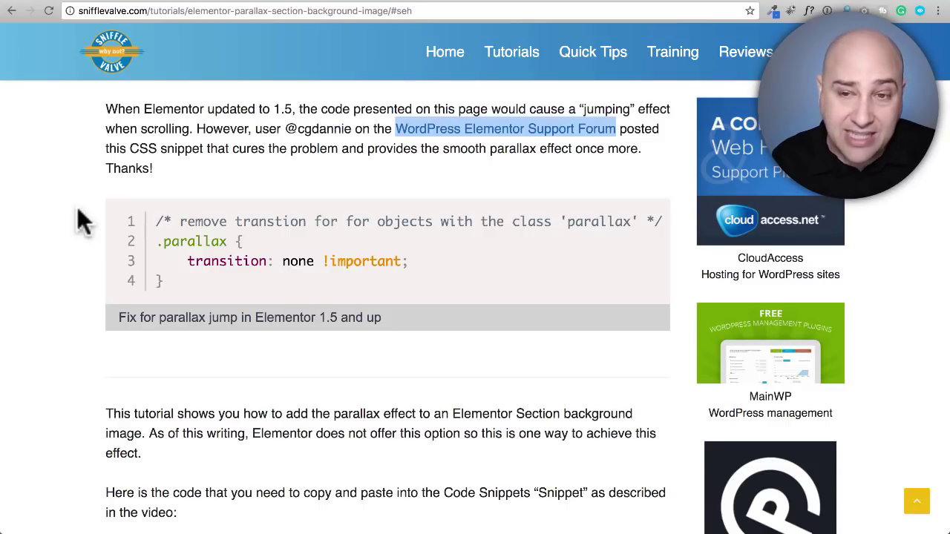
scroll(78, 207, "down", 15)
scroll(77, 207, "down", 10)
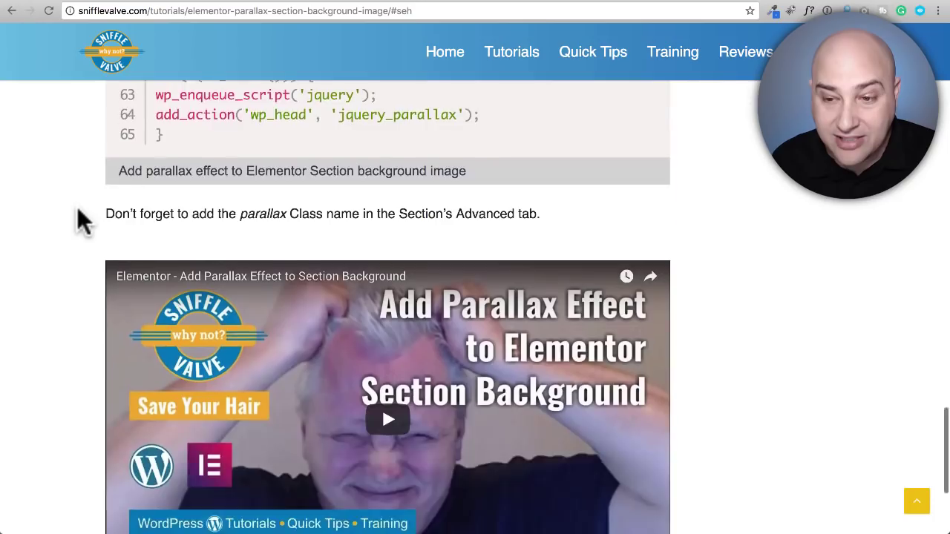
scroll(78, 207, "up", 6)
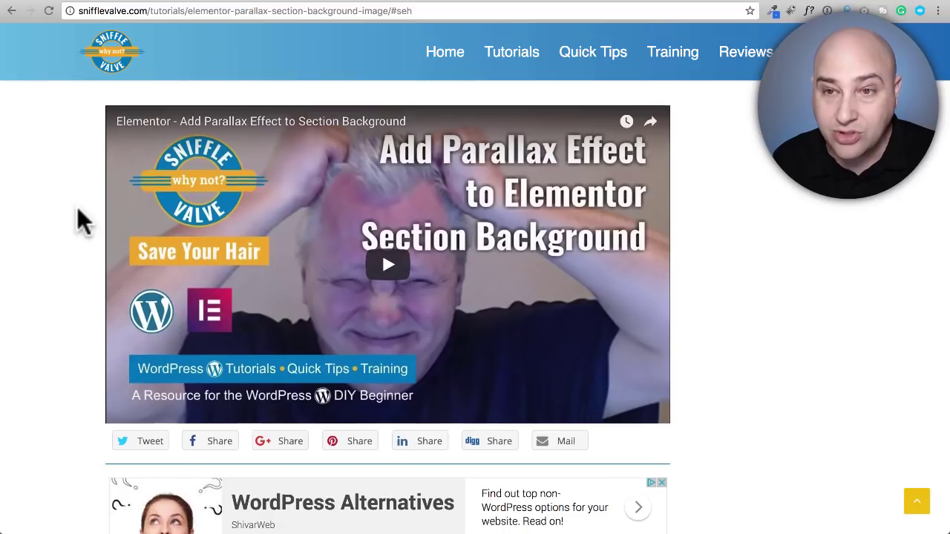
scroll(77, 207, "up", 10)
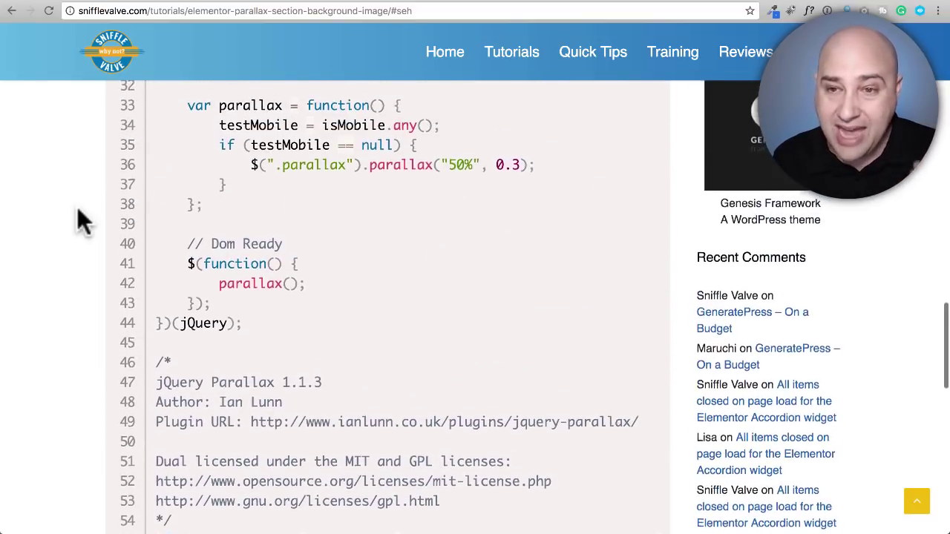
scroll(77, 207, "up", 3)
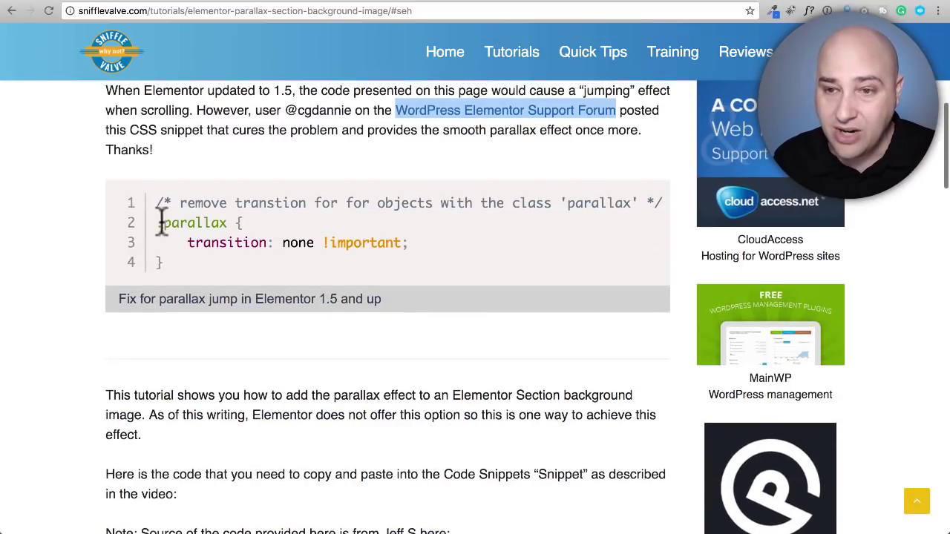
scroll(63, 221, "up", 5)
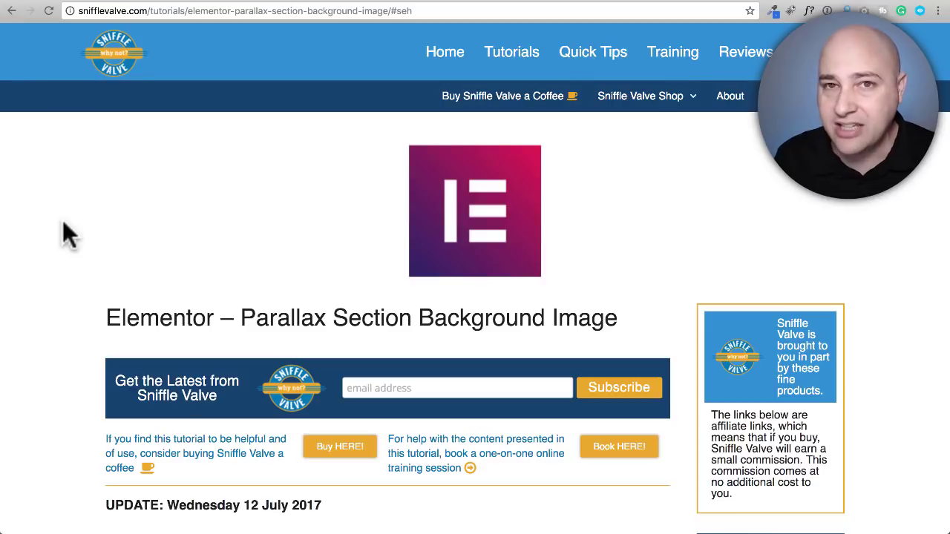
Examine the jquery_parallax function code in the Sniffle Valve tutorial, including its mobile detection and parallax call.
scroll(62, 219, "down", 6)
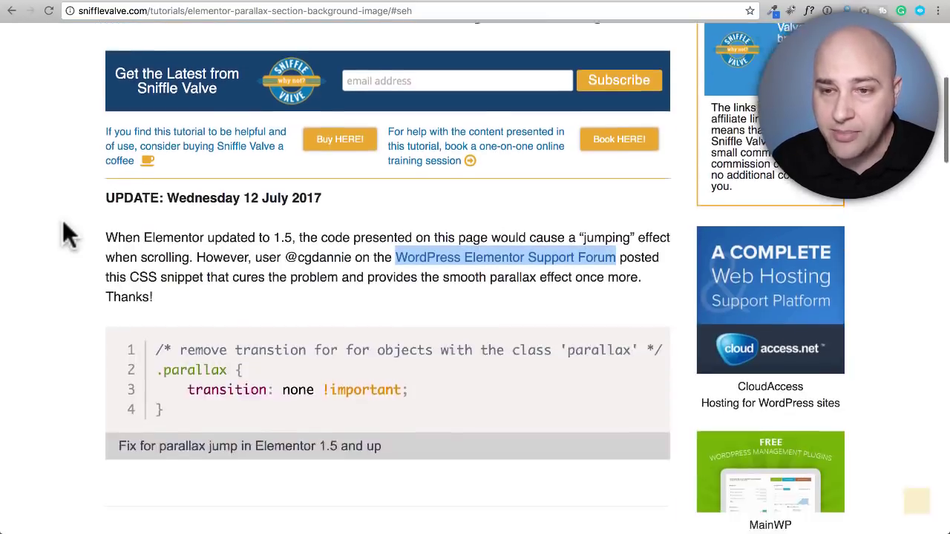
scroll(62, 220, "down", 7)
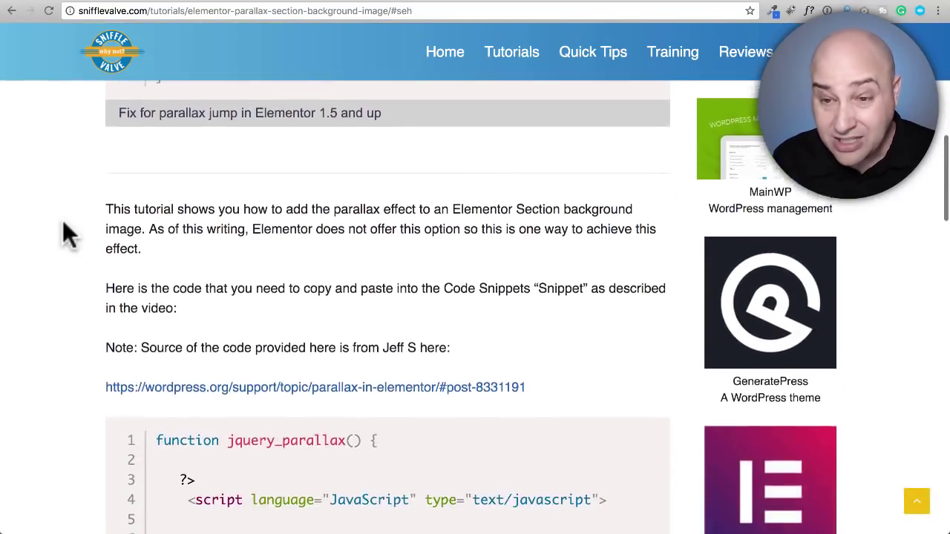
scroll(62, 220, "down", 5)
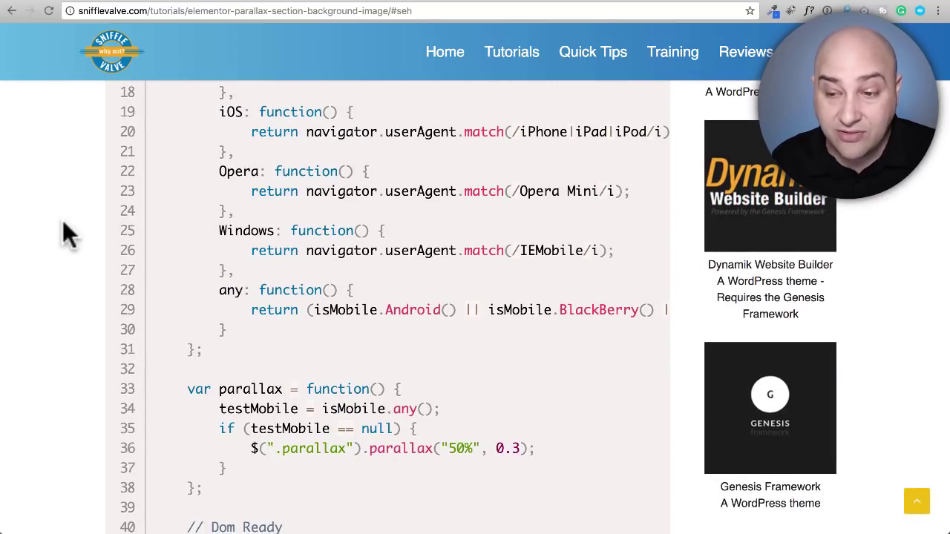
scroll(62, 220, "down", 2)
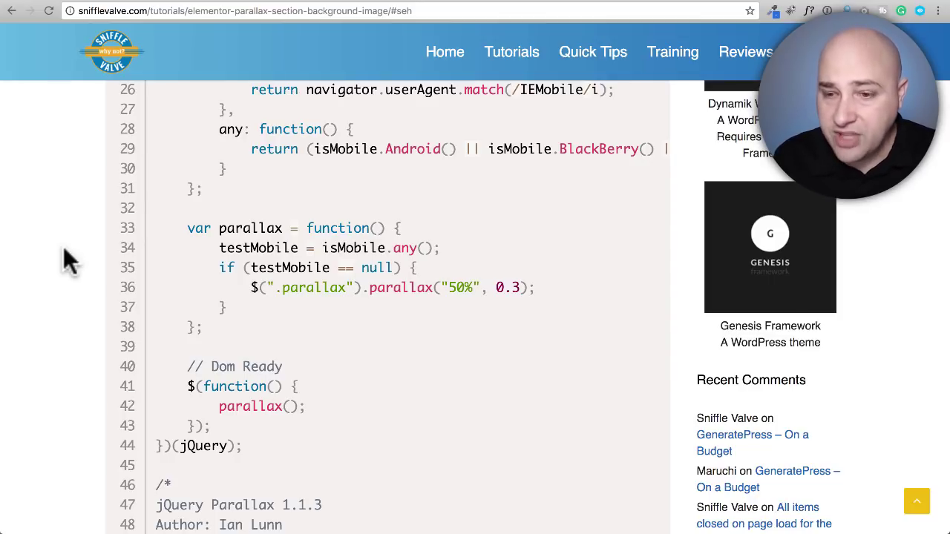
scroll(63, 249, "down", 3)
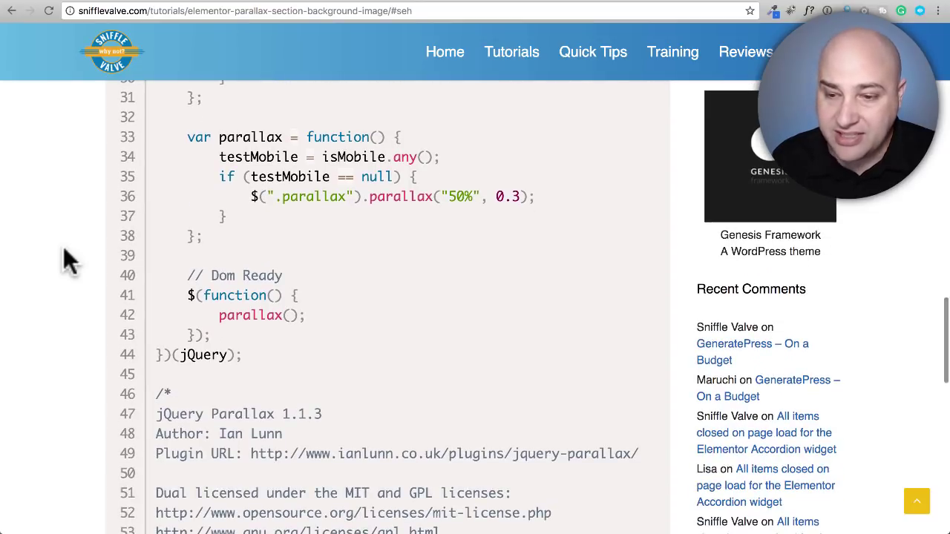
scroll(63, 250, "up", 10)
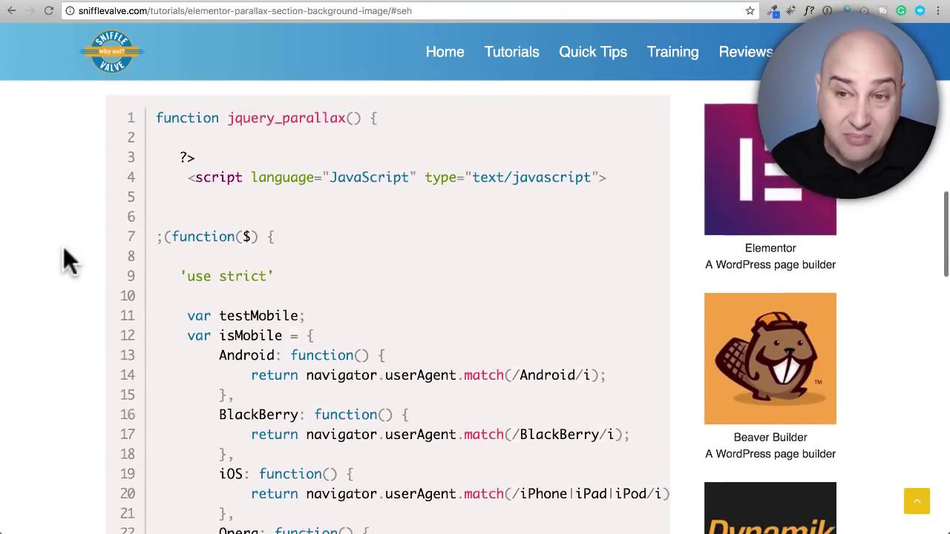
scroll(63, 248, "up", 10)
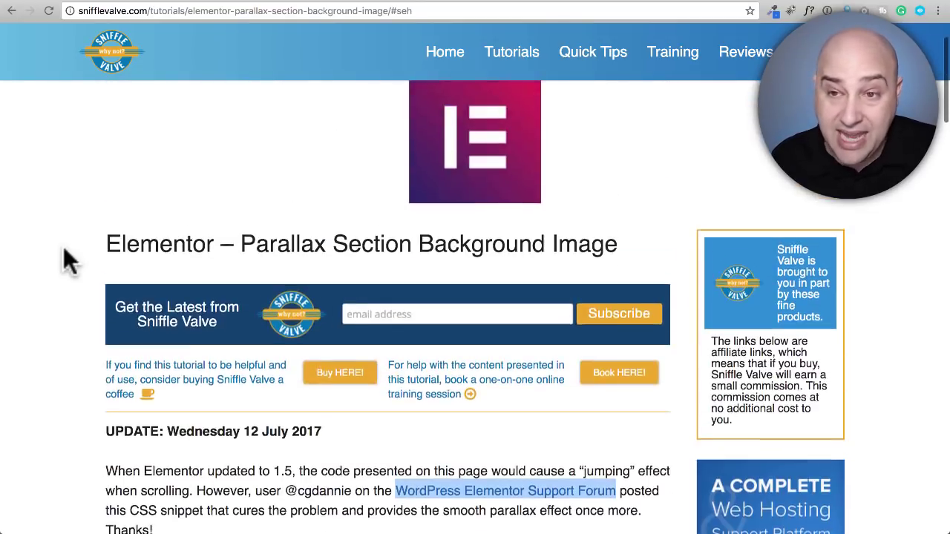
scroll(63, 247, "up", 2)
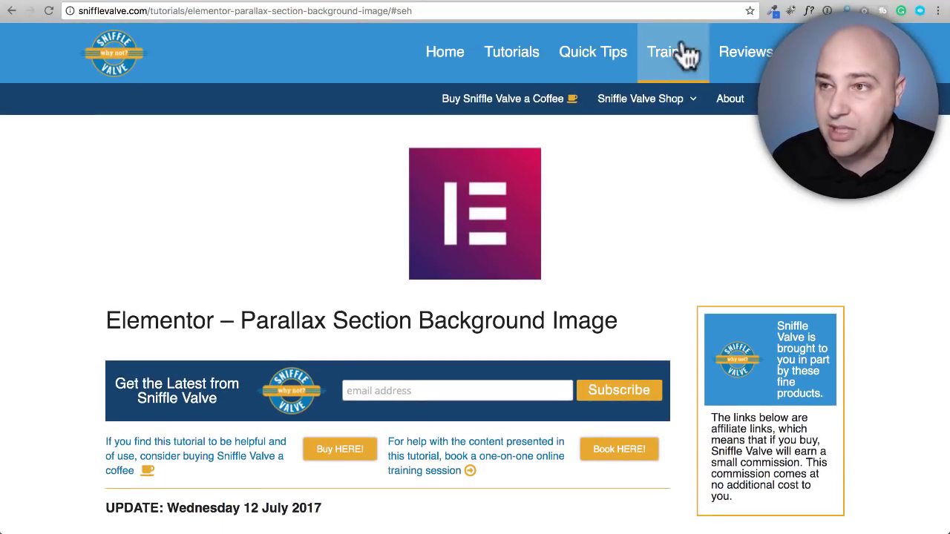
Switch to the Granular Controls For Elementor plugin page on WordPress.org and read its description.
key("ctrl+Tab")
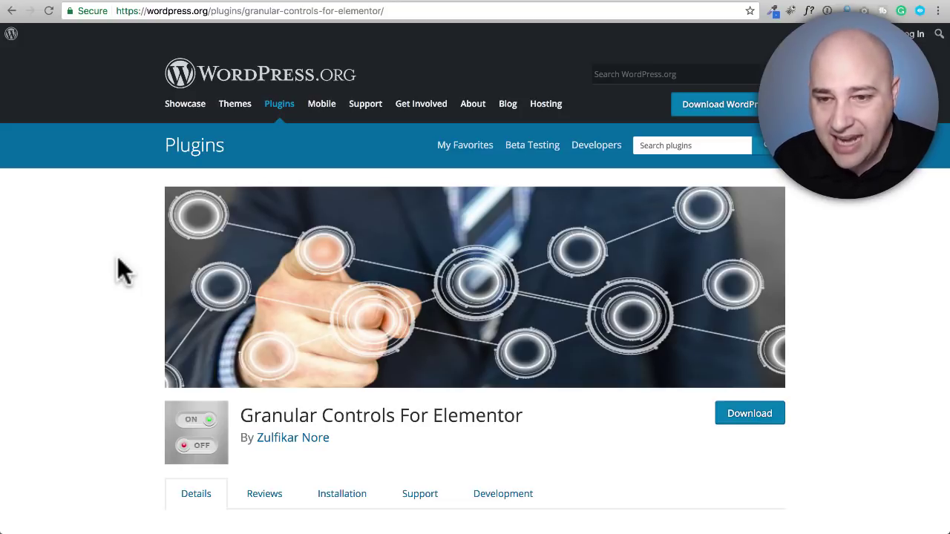
scroll(118, 256, "down", 10)
scroll(118, 249, "up", 3)
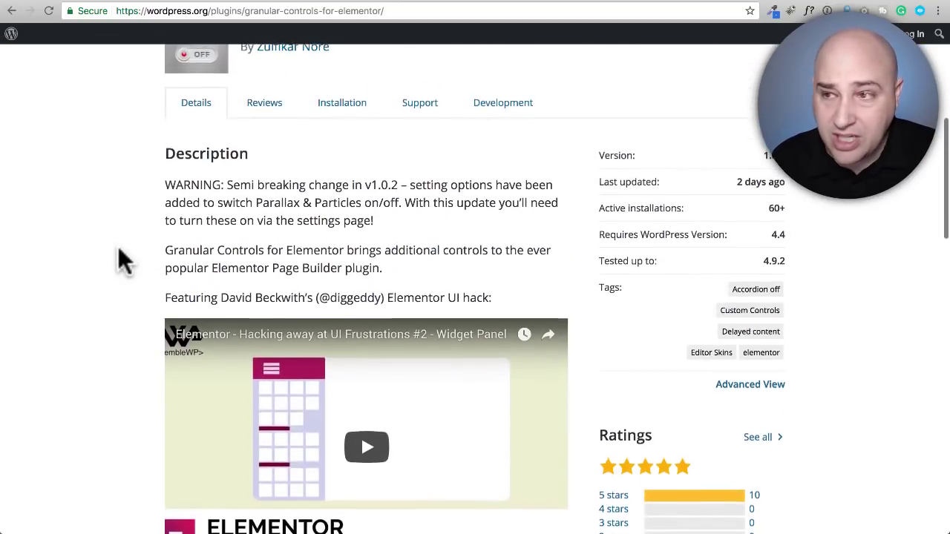
scroll(118, 251, "up", 5)
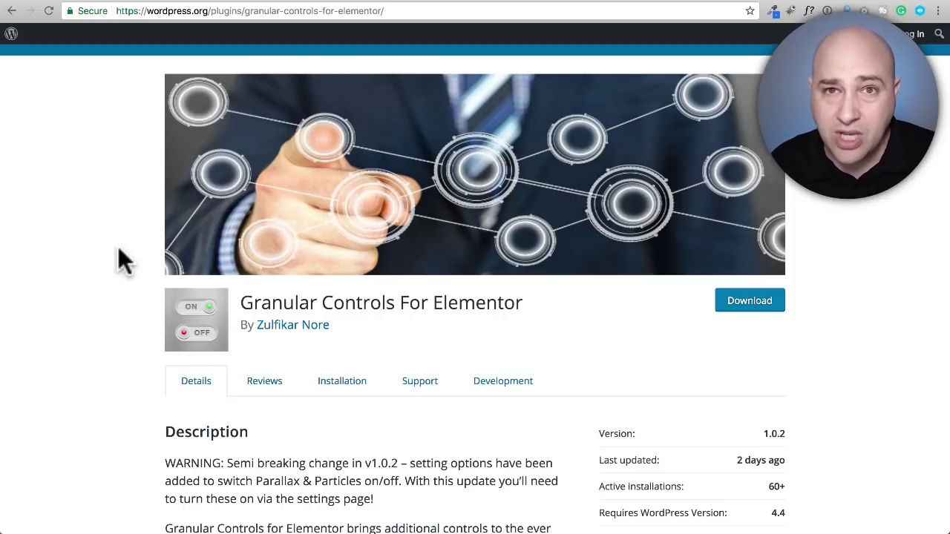
scroll(131, 232, "up", 3)
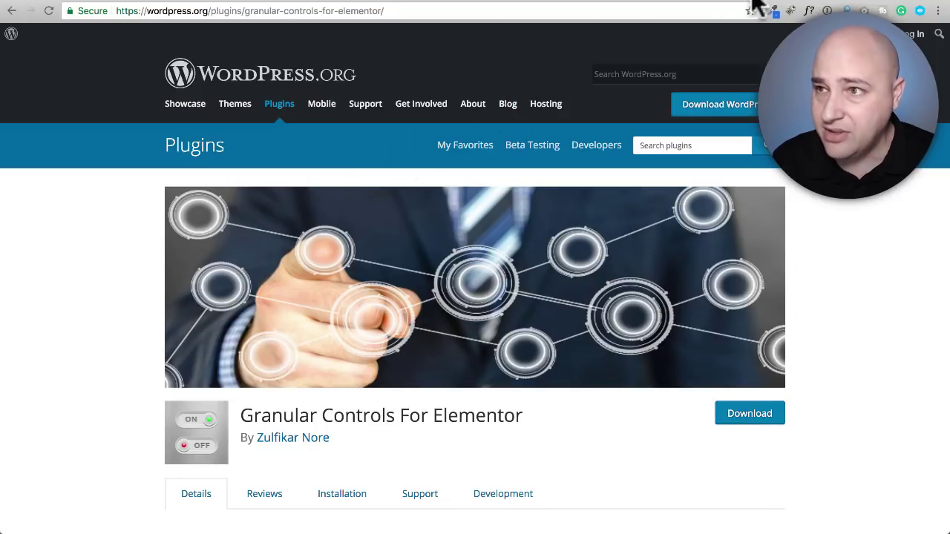
Switch to the Namogo Elementor Extras page for Parallax elements and examine how the demo image and text move.
key("ctrl+Tab")
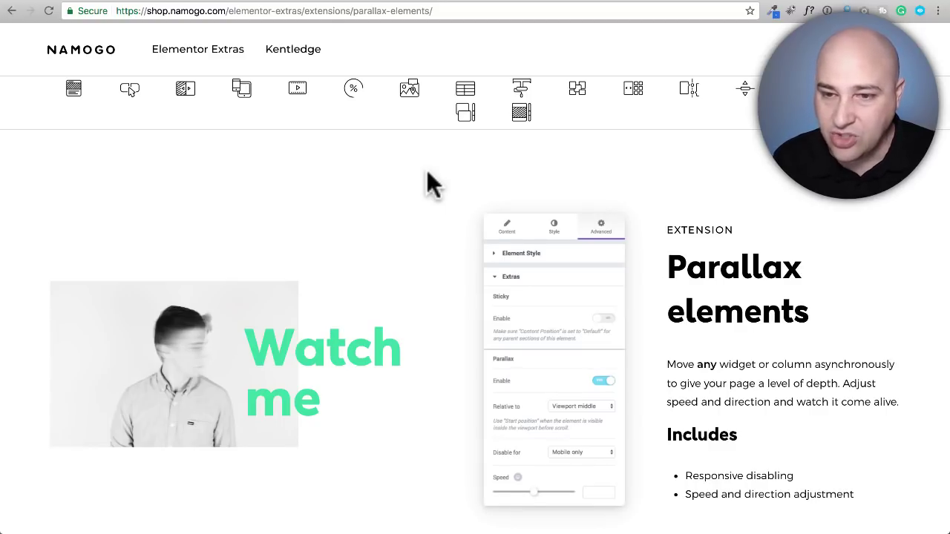
scroll(427, 170, "down", 3)
scroll(427, 170, "up", 2)
scroll(427, 170, "down", 2)
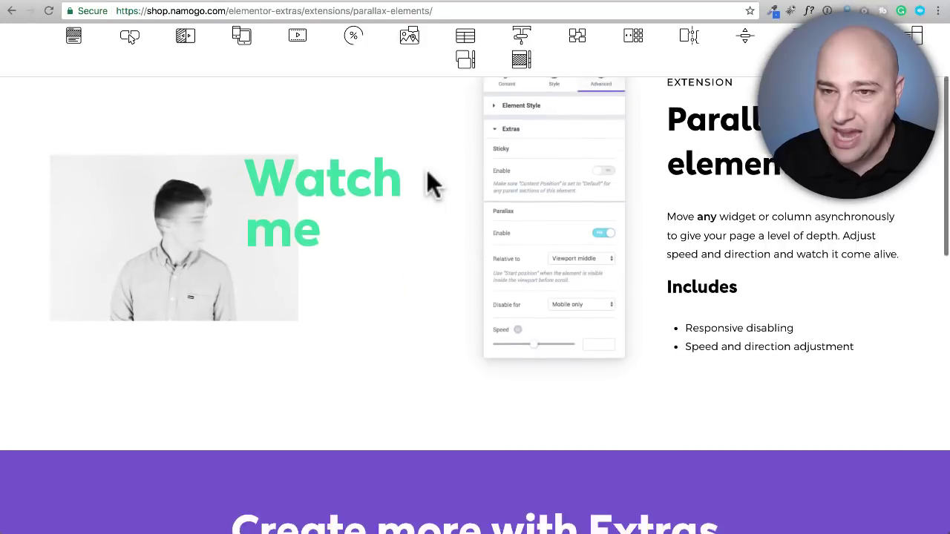
scroll(427, 170, "up", 4)
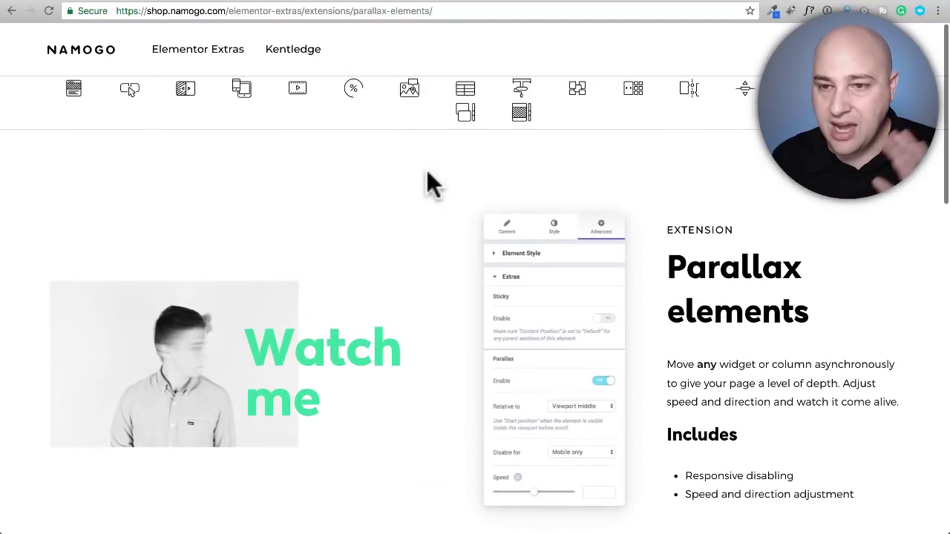
scroll(426, 170, "down", 3)
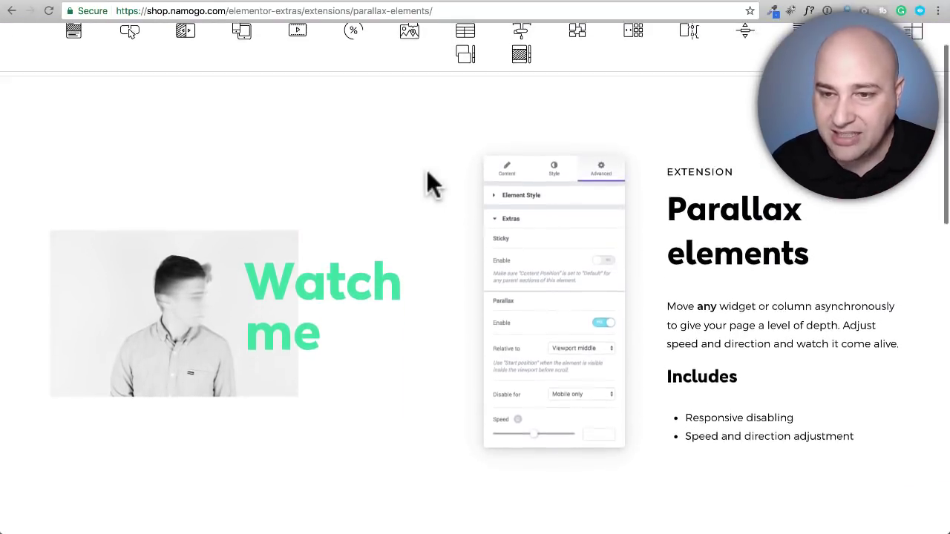
scroll(427, 170, "up", 2)
scroll(427, 170, "down", 2)
scroll(427, 170, "up", 4)
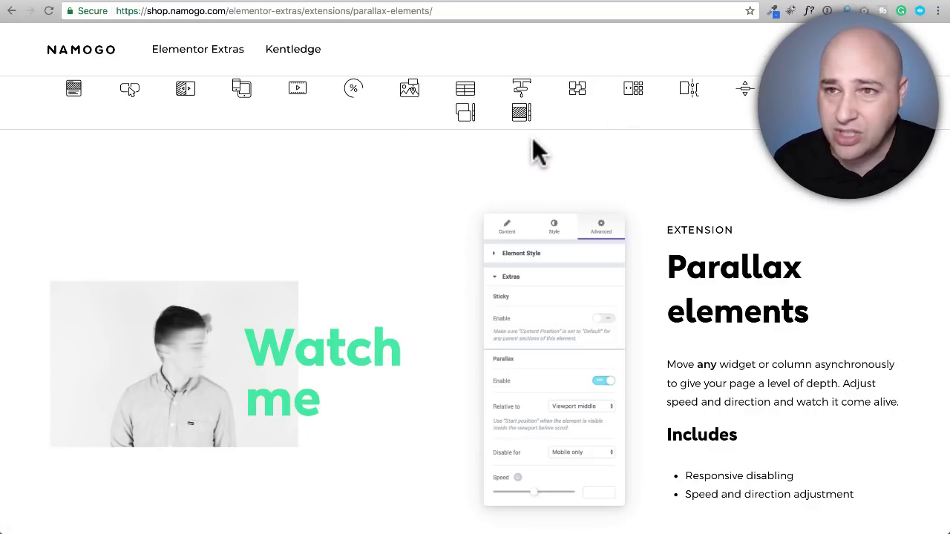
Review the Single Site, Unlimited and Lifetime pricing plans for Elementor Extras.
scroll(481, 170, "down", 10)
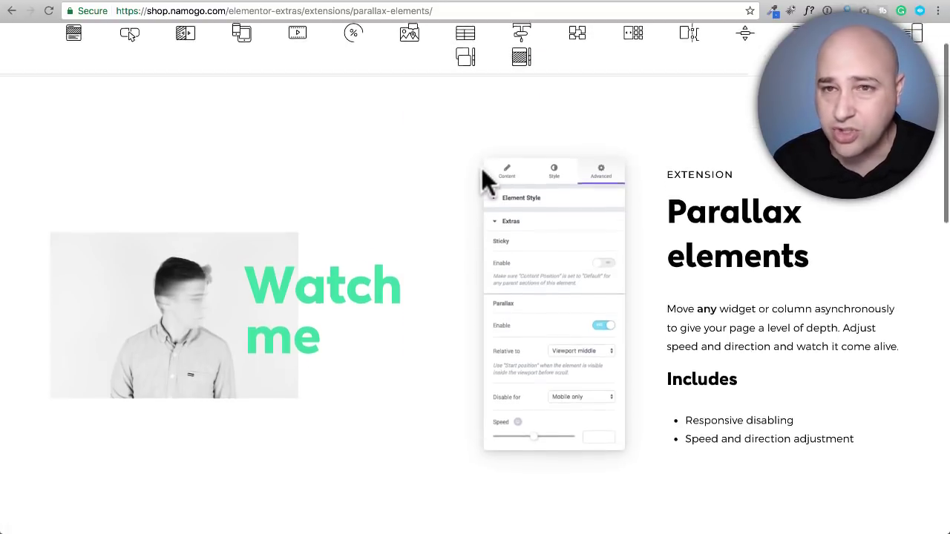
scroll(483, 169, "up", 1)
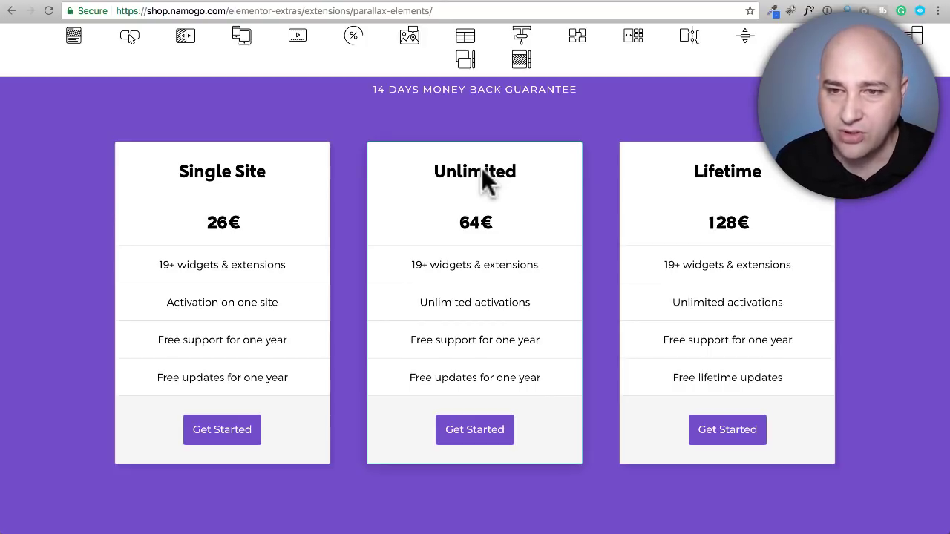
scroll(490, 212, "up", 15)
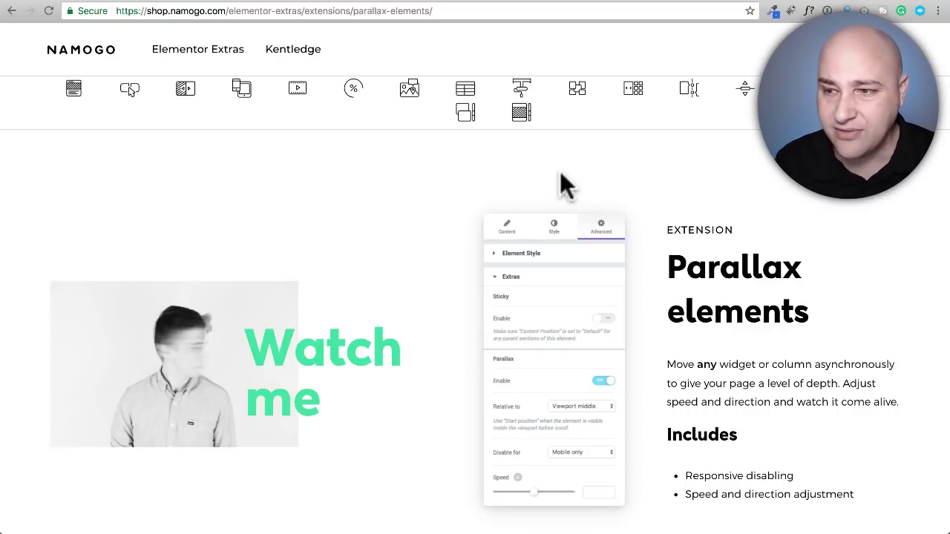
Switch to the course site's WordPress dashboard and open Elementor's Granular Controls settings page.
left_click(857, 3)
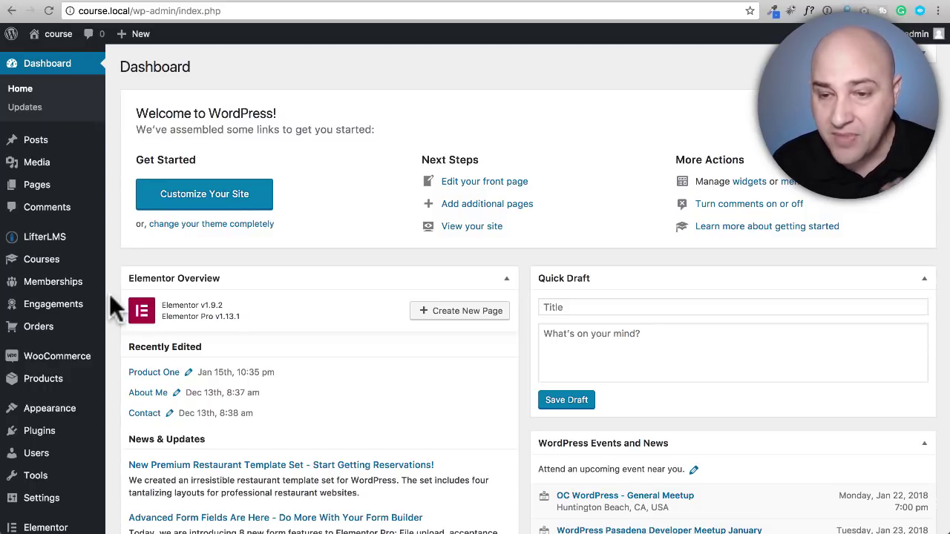
scroll(112, 293, "down", 2)
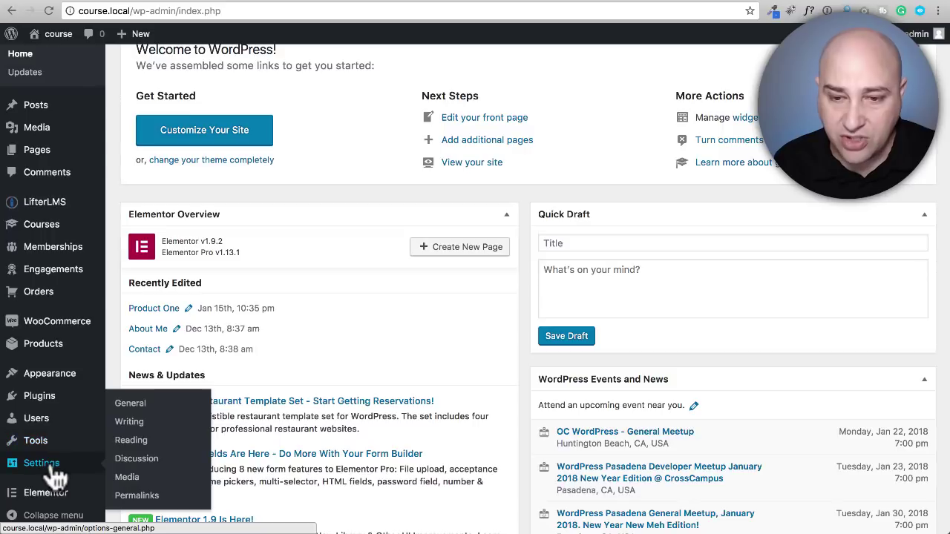
mouse_move(52, 501)
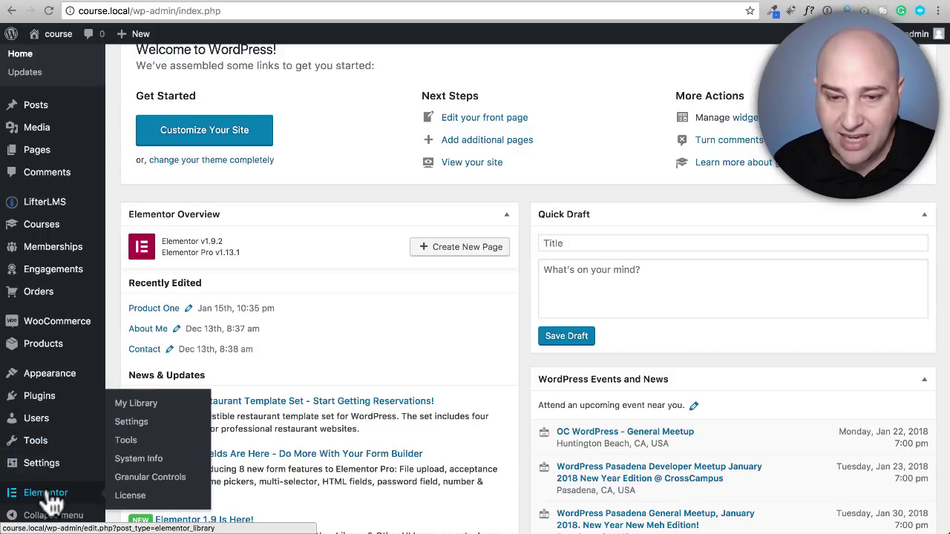
left_click(141, 481)
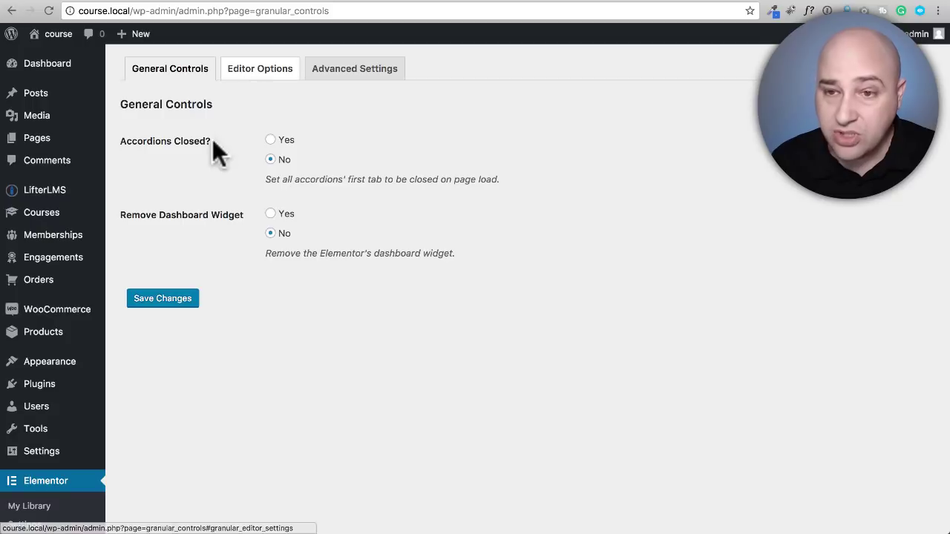
Open the plugin's Editor Options and review the settings for parallax, particles, exit bar and exit point.
left_click(259, 74)
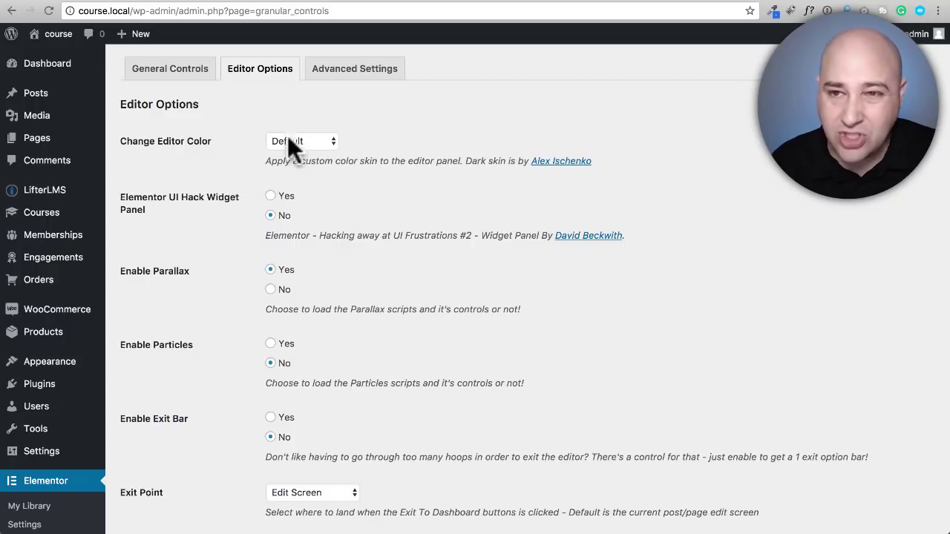
scroll(248, 157, "down", 3)
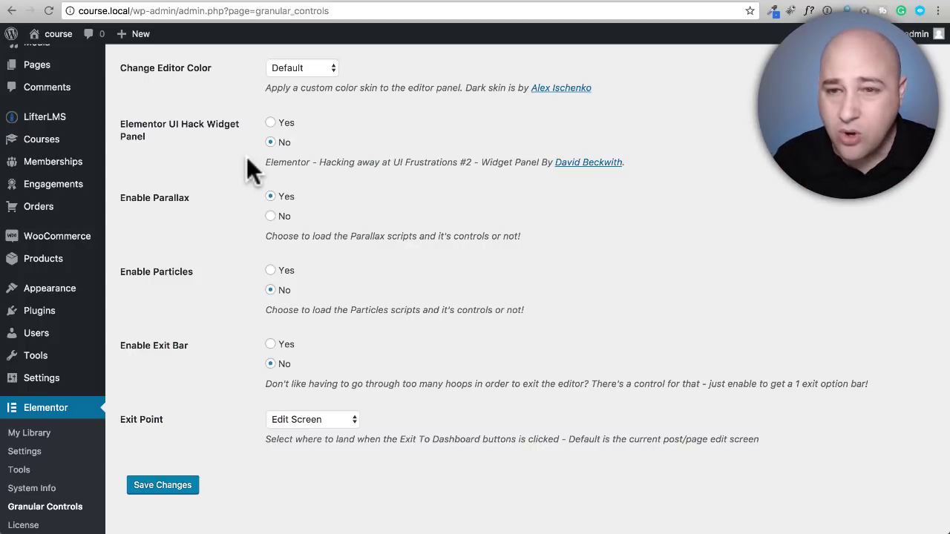
scroll(237, 212, "down", 1)
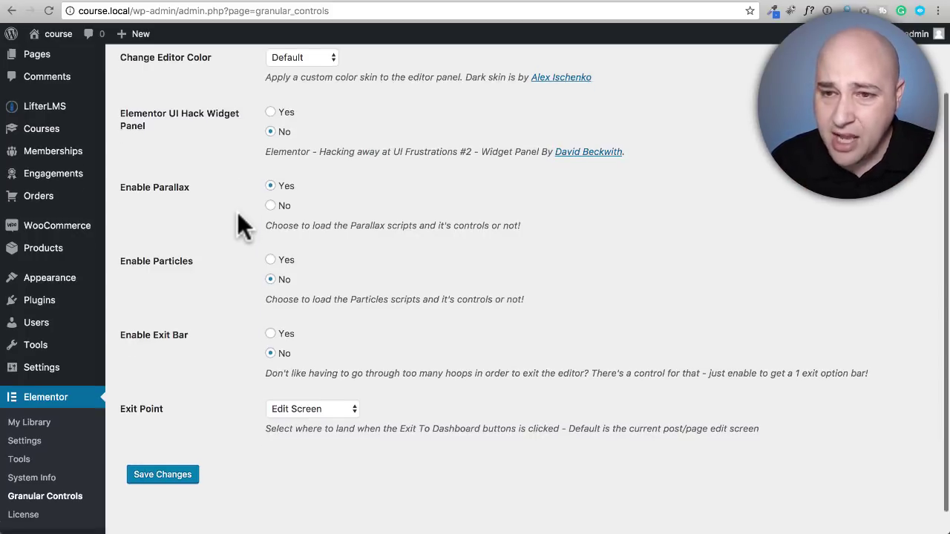
scroll(237, 212, "down", 1)
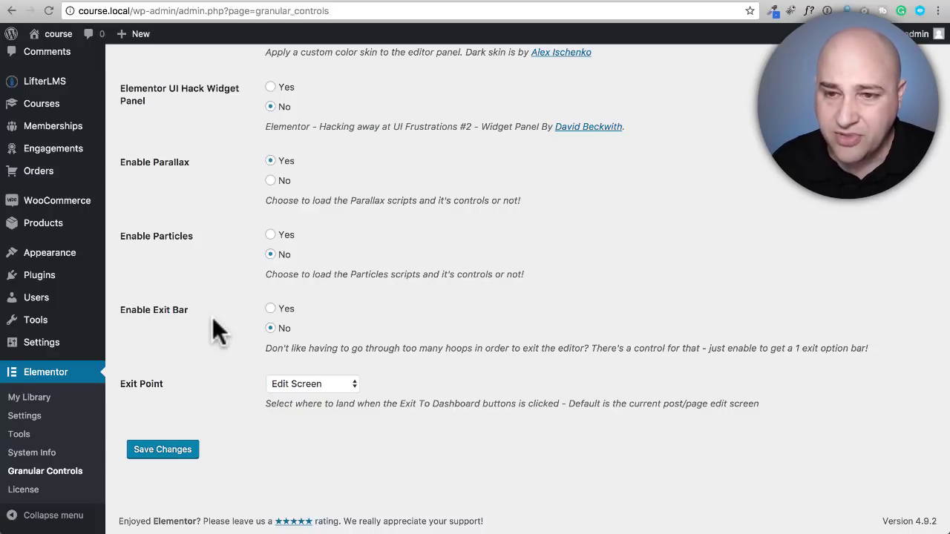
Review the Granular Controls Advanced Settings for the dashboard and welcome panel, and return to Editor Options.
scroll(212, 317, "up", 3)
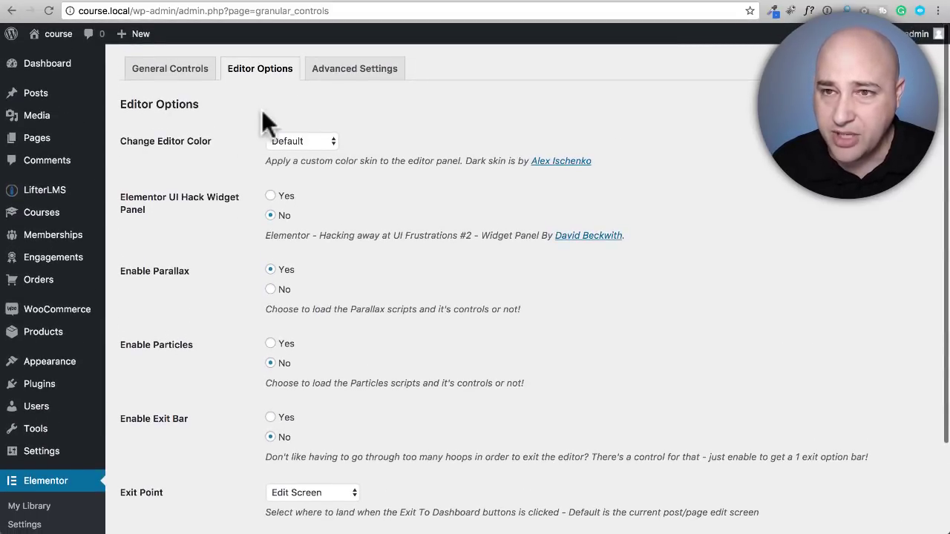
left_click(350, 74)
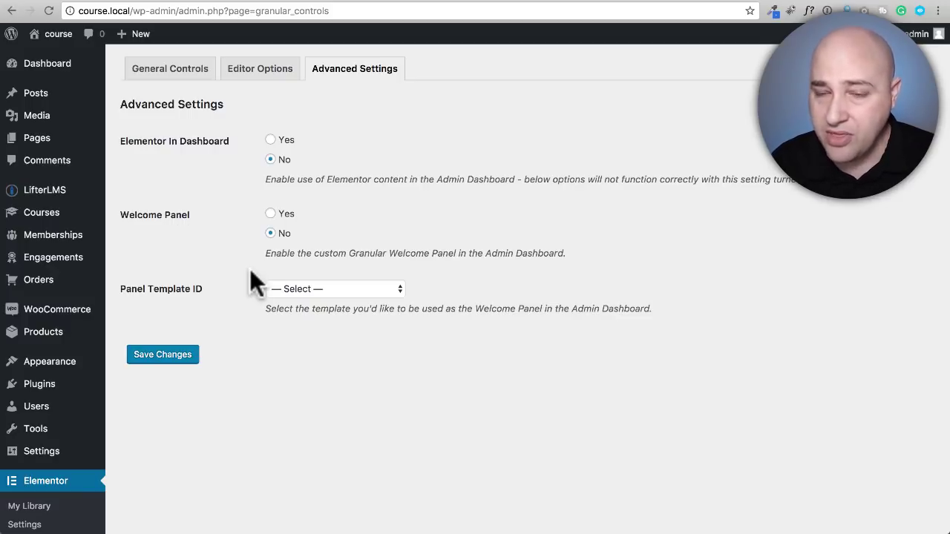
left_click(269, 69)
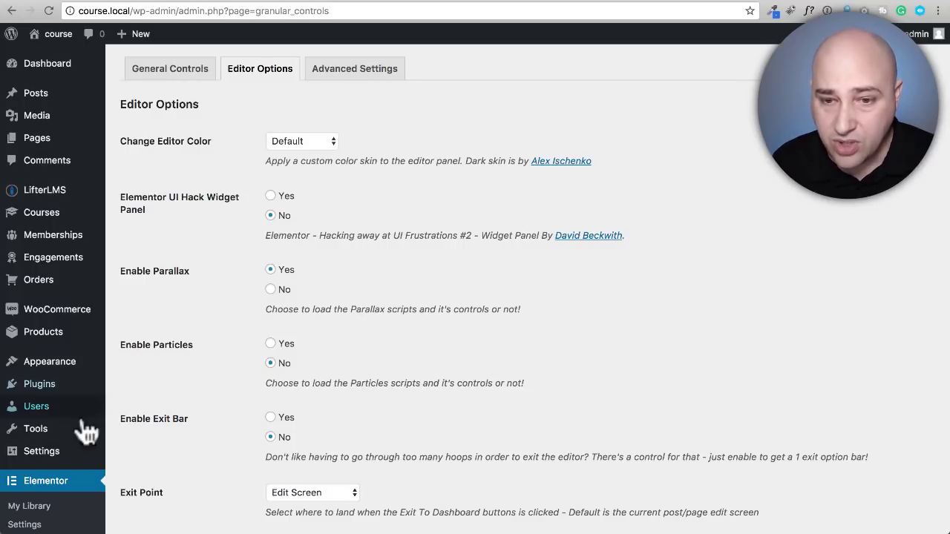
Open the Parallax template from Elementor's My Library for editing in Elementor.
scroll(89, 453, "down", 2)
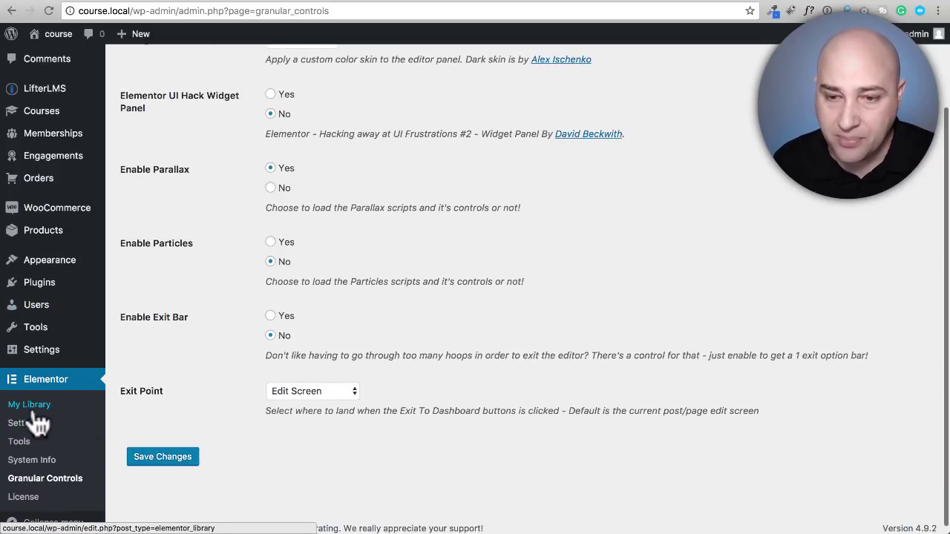
left_click(25, 406)
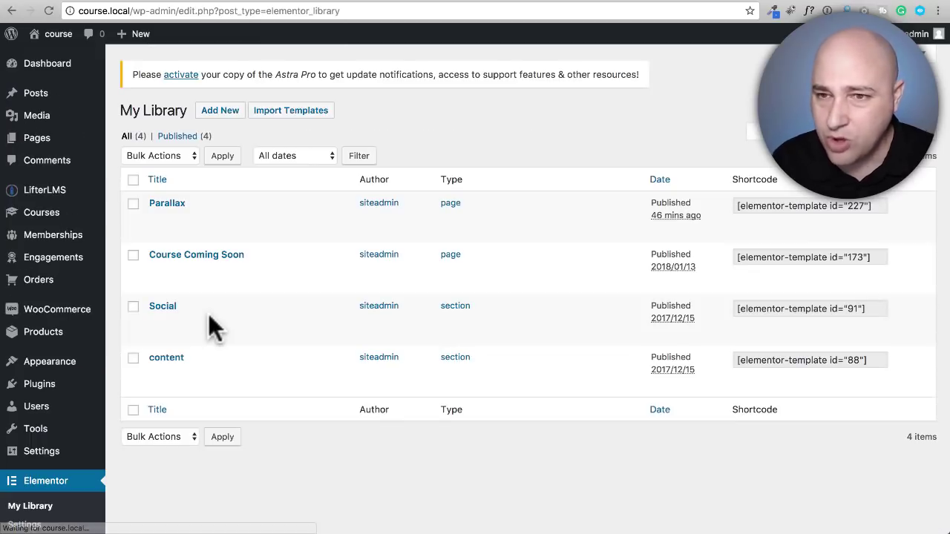
mouse_move(167, 209)
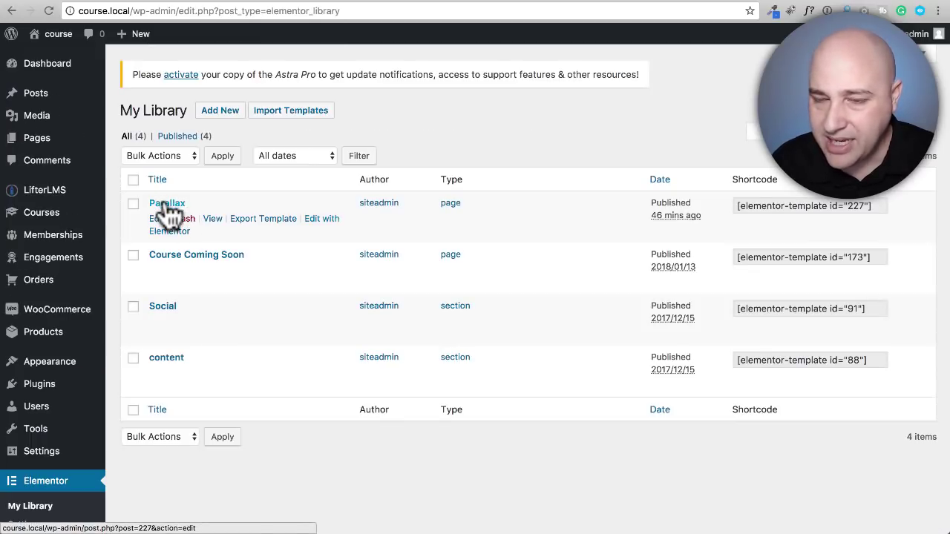
left_click(324, 223)
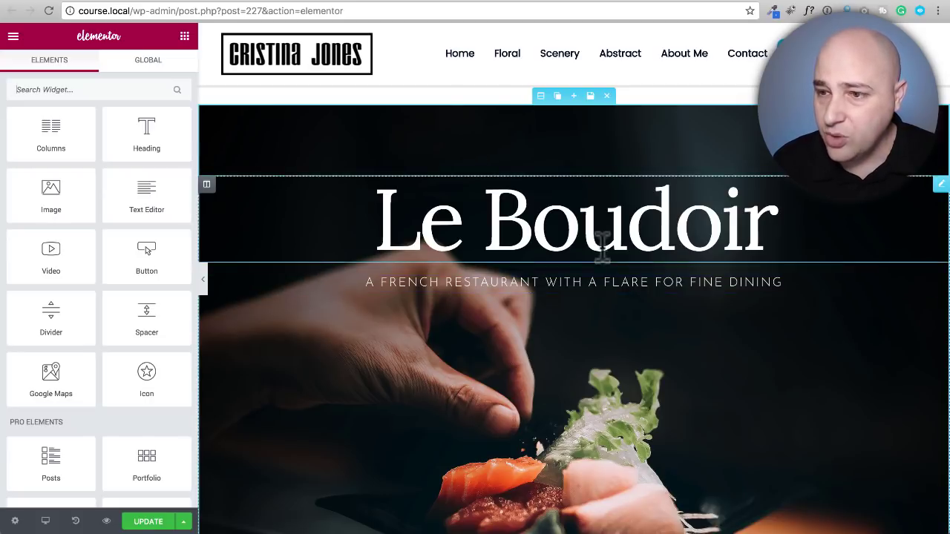
Enable parallax for the background image of the Le Boudoir hero section.
left_click(540, 96)
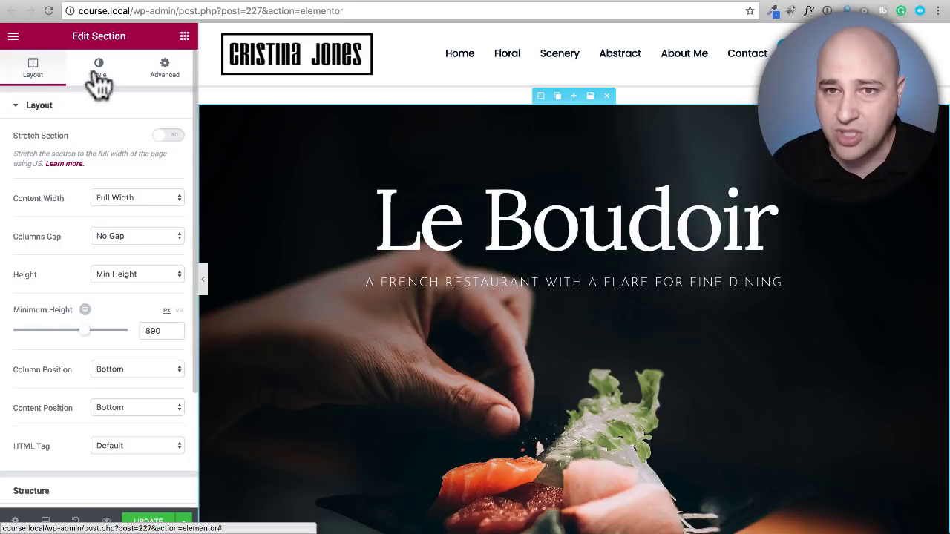
left_click(99, 72)
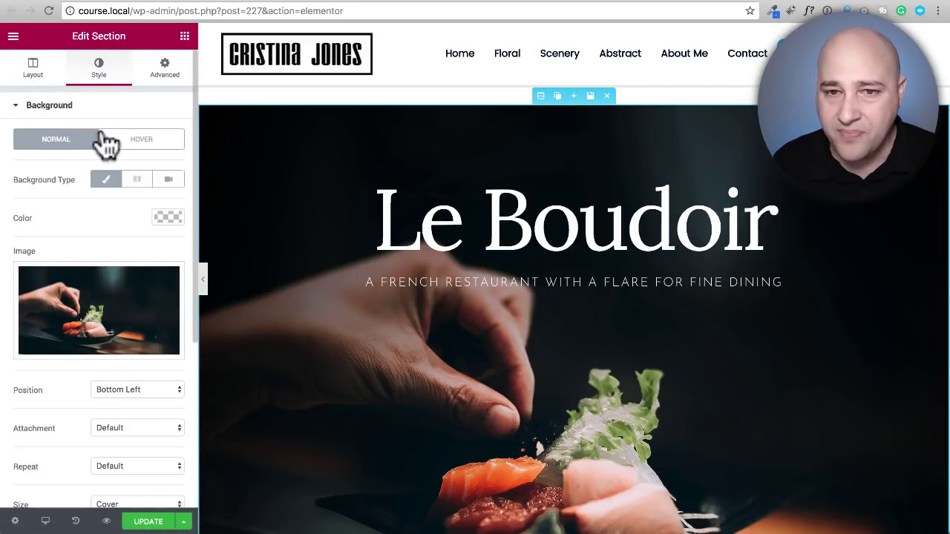
scroll(106, 142, "down", 3)
scroll(104, 140, "down", 3)
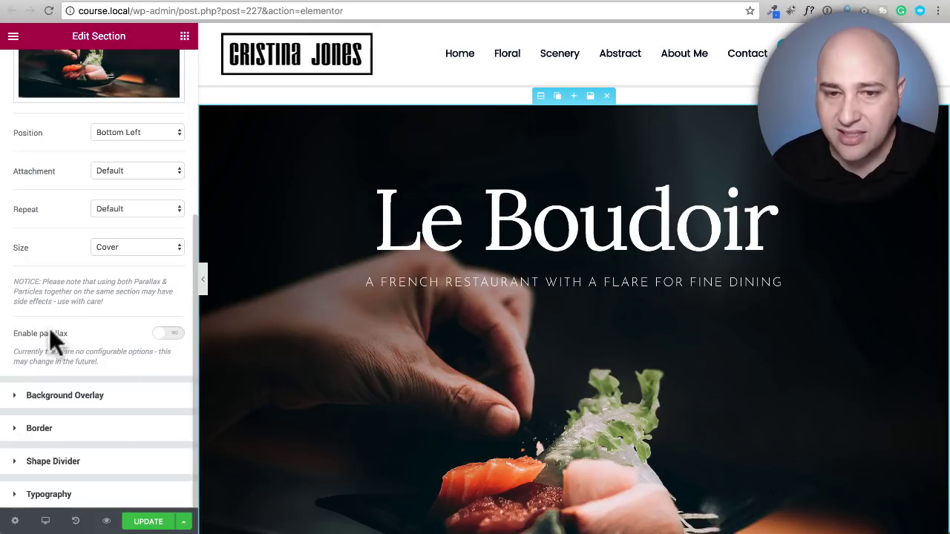
left_click(171, 336)
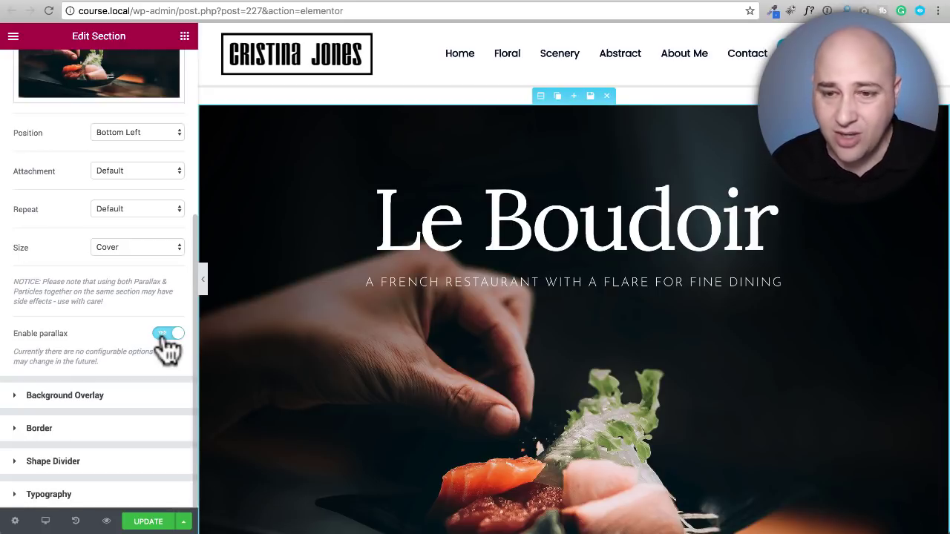
Switch the hero section's parallax off to compare how the page scrolls without it, and switch it back on.
left_click(163, 336)
scroll(267, 267, "down", 3)
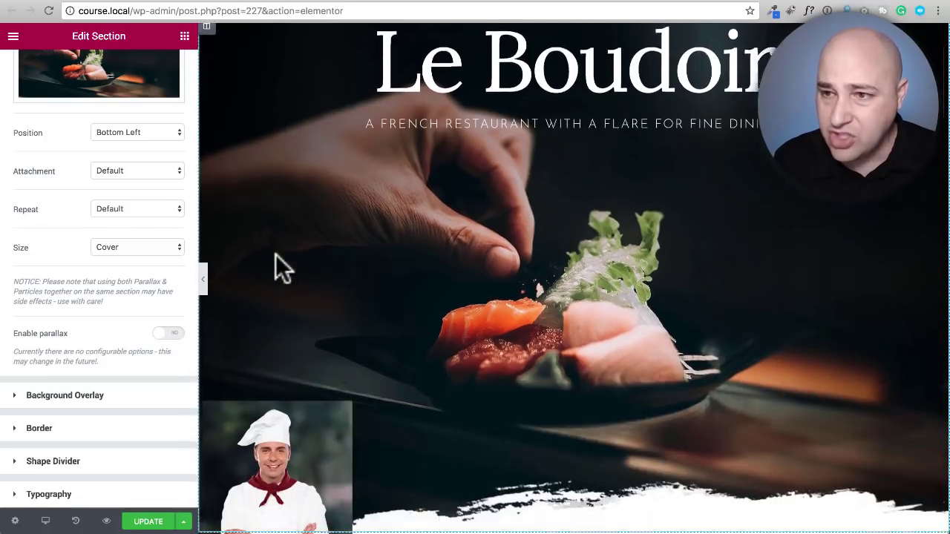
scroll(276, 255, "up", 3)
scroll(276, 255, "down", 4)
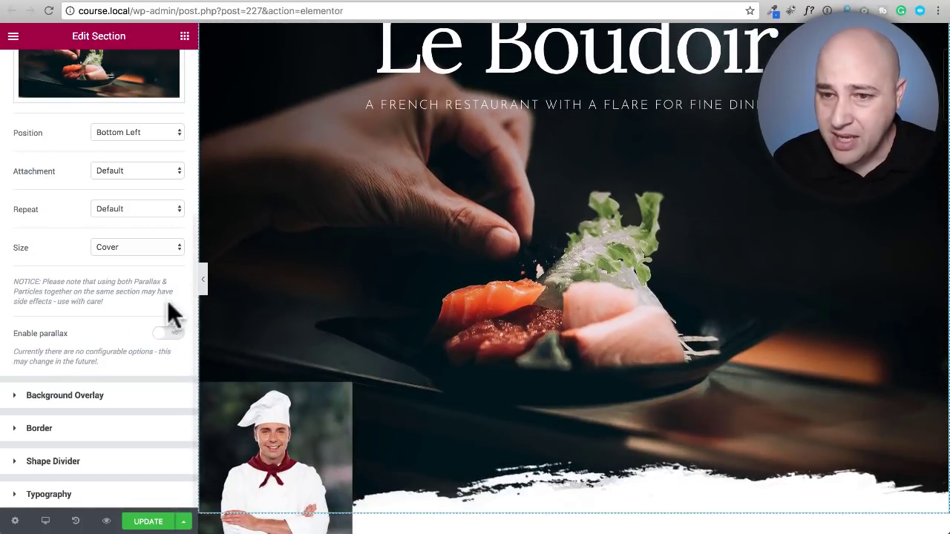
scroll(271, 313, "up", 4)
scroll(179, 342, "up", 1)
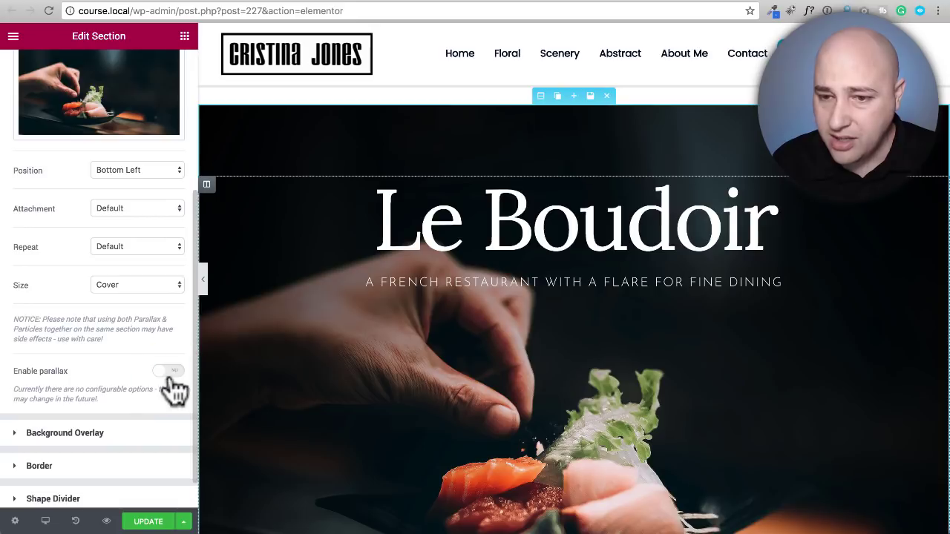
left_click(170, 371)
Examine in the editor how the hero section and the seaside bicycle section move while the page scrolls.
scroll(276, 266, "down", 5)
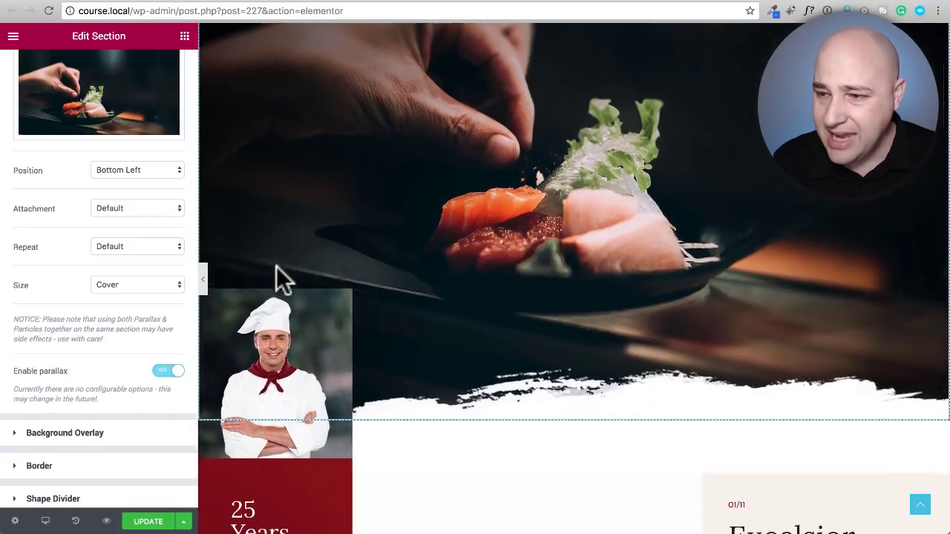
scroll(276, 267, "down", 3)
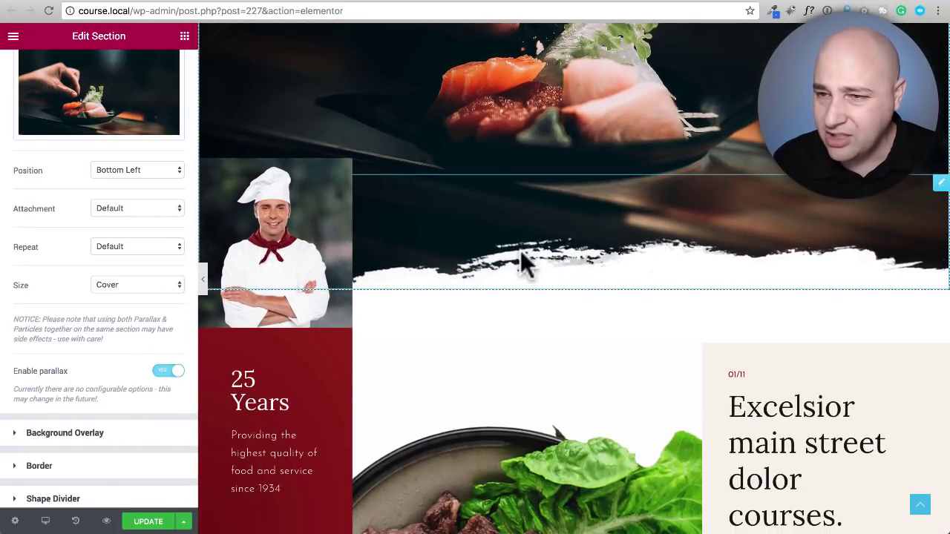
scroll(524, 264, "down", 3)
scroll(521, 265, "up", 4)
scroll(519, 267, "down", 3)
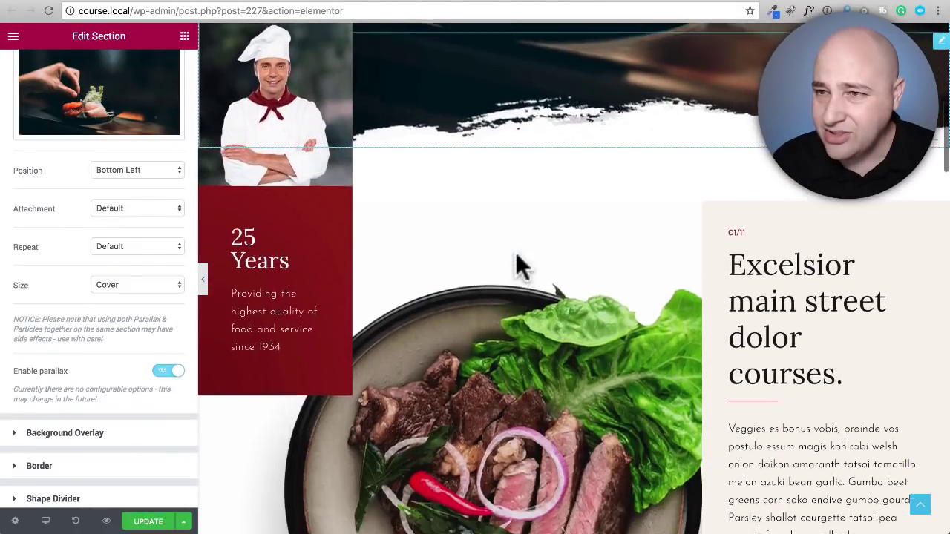
scroll(516, 254, "up", 3)
scroll(516, 253, "down", 10)
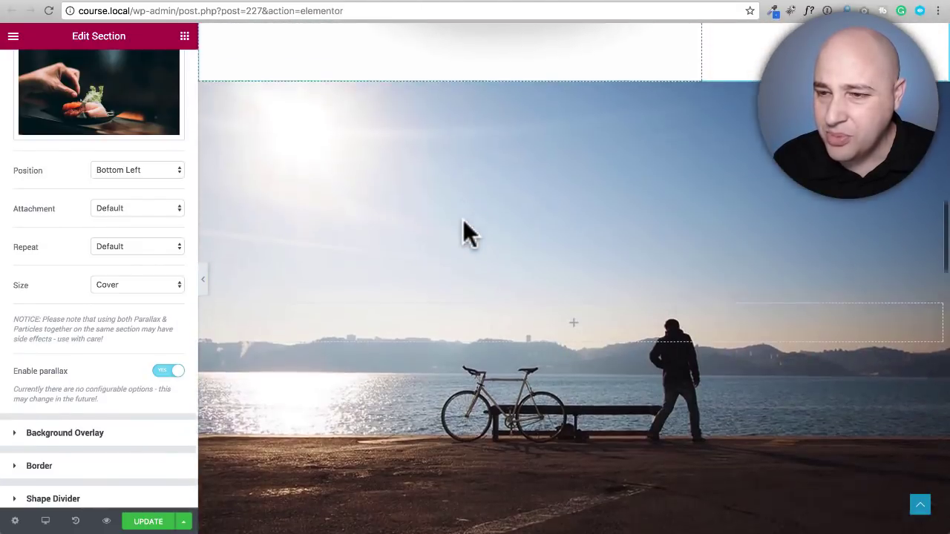
scroll(464, 220, "down", 1)
scroll(463, 220, "up", 1)
scroll(463, 219, "down", 3)
scroll(463, 220, "up", 1)
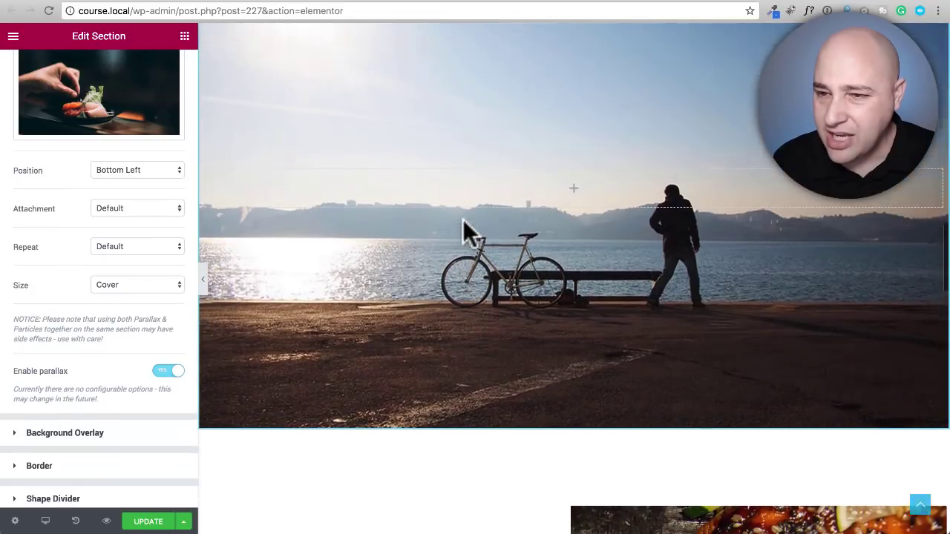
scroll(463, 220, "up", 3)
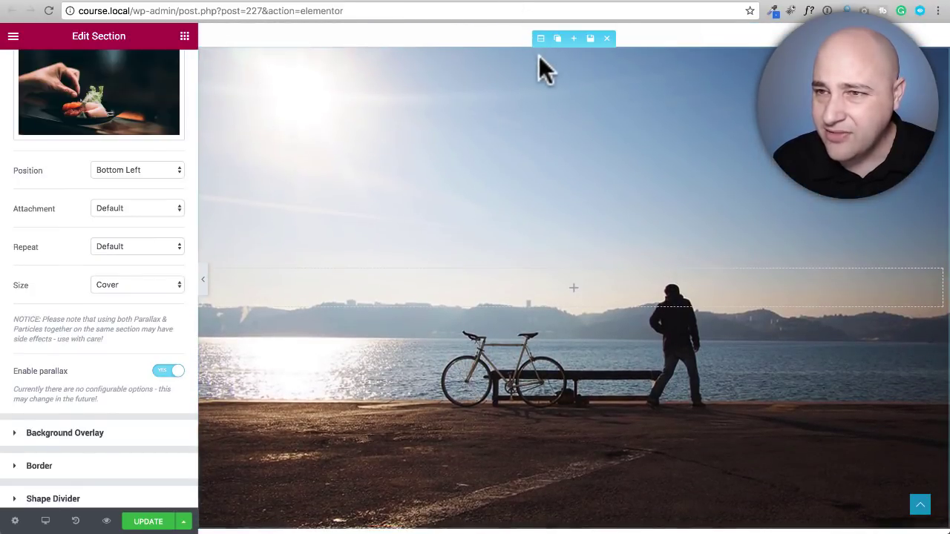
Open the bicycle section's background style settings and check its parallax option.
left_click(540, 39)
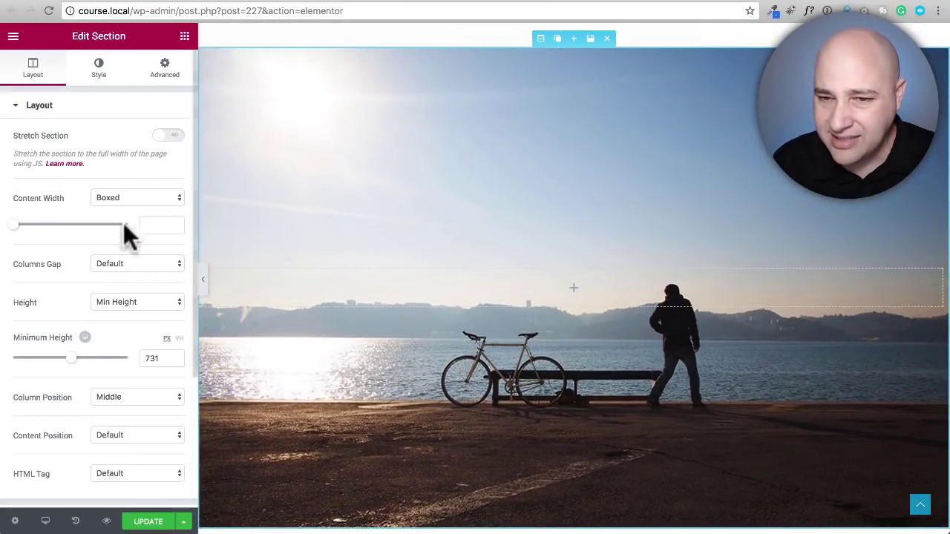
left_click(100, 74)
scroll(49, 279, "down", 3)
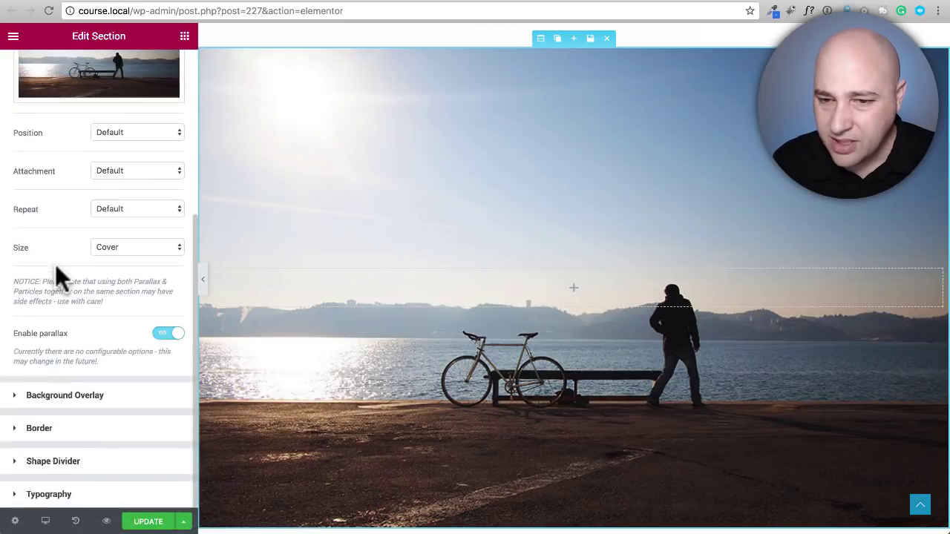
Examine how the bicycle section's background image behaves in the editor while scrolling back and forth.
scroll(403, 256, "down", 2)
scroll(403, 258, "up", 3)
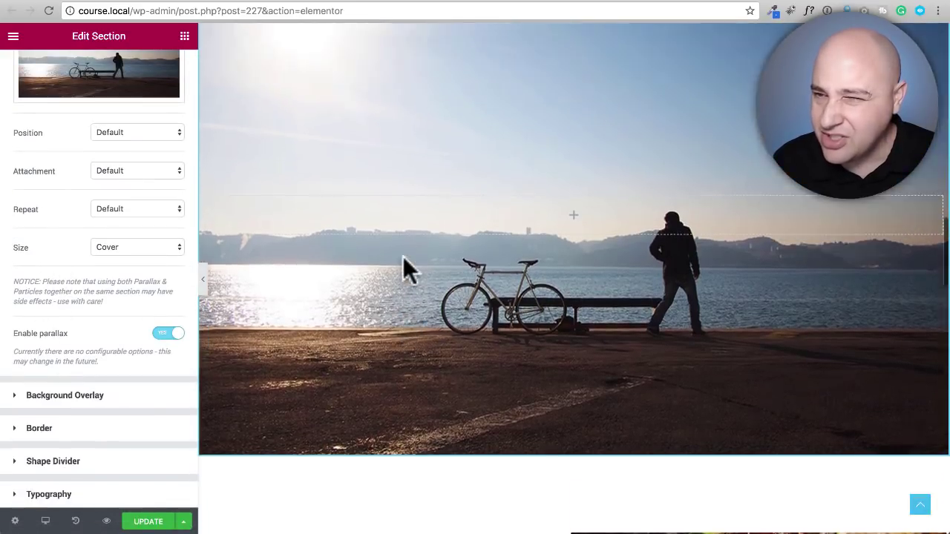
scroll(403, 258, "down", 2)
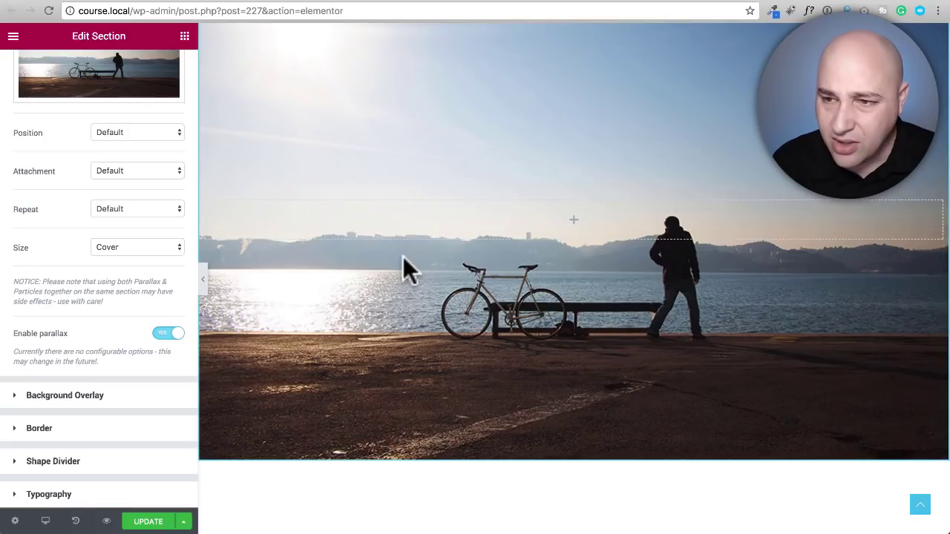
scroll(403, 256, "up", 3)
scroll(403, 256, "down", 3)
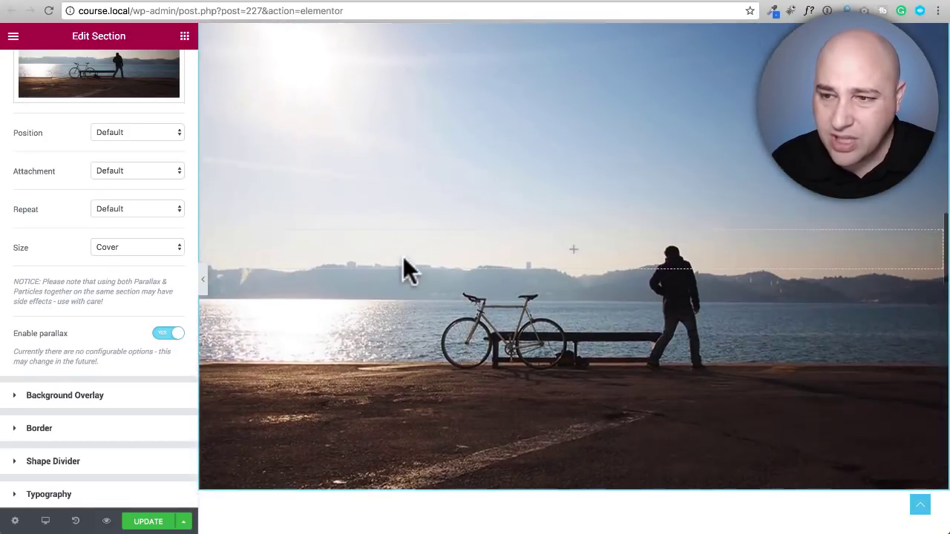
scroll(403, 260, "up", 1)
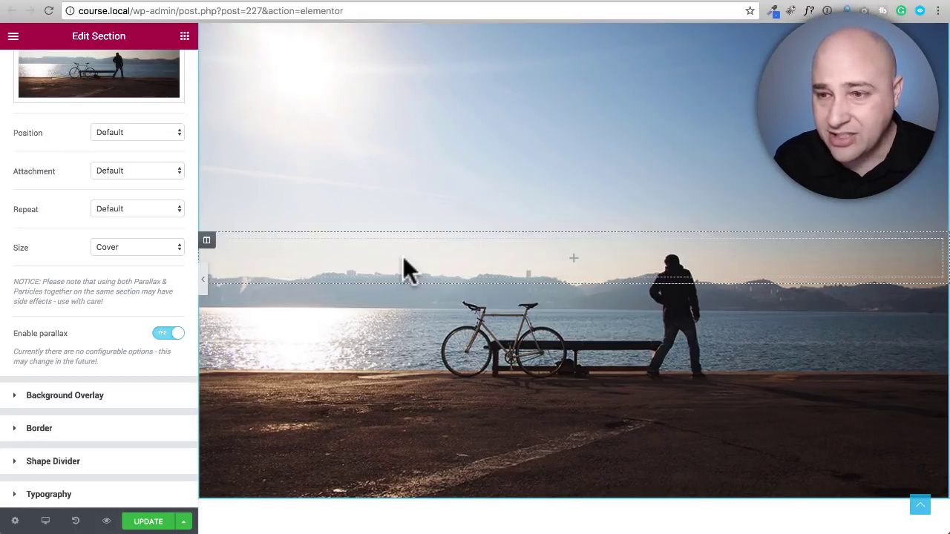
scroll(403, 258, "down", 1)
scroll(403, 257, "up", 3)
scroll(407, 257, "down", 2)
scroll(410, 256, "up", 2)
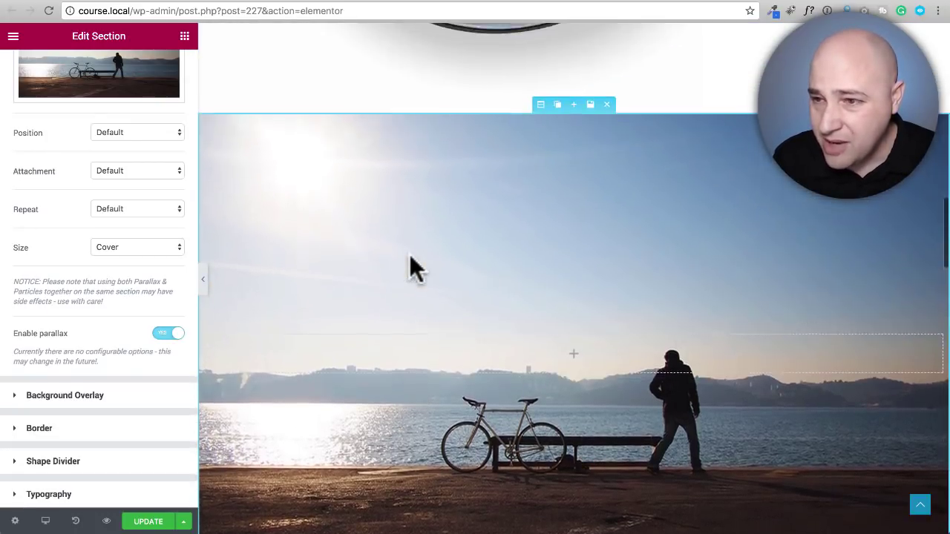
scroll(409, 255, "down", 2)
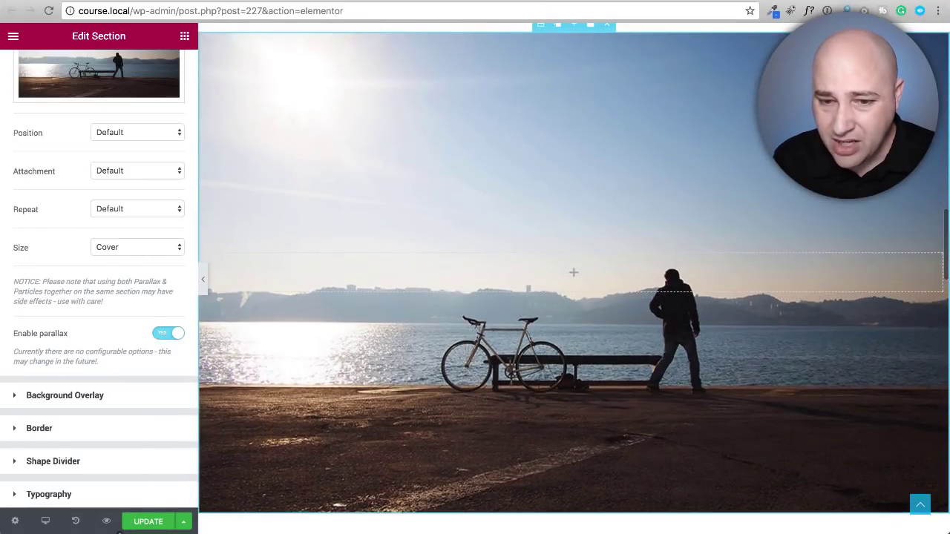
Preview the page on the front end and examine how the hero background image moves while scrolling.
left_click(107, 521)
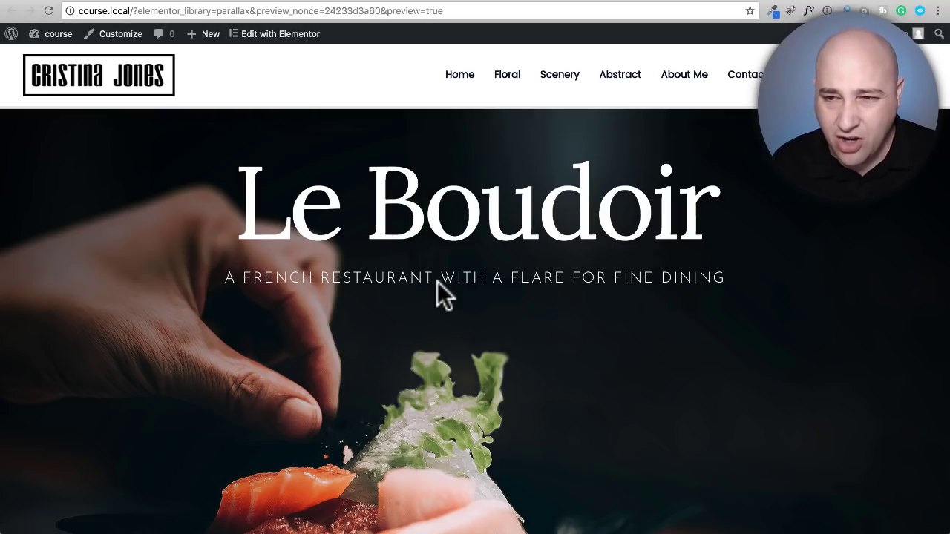
scroll(438, 281, "down", 5)
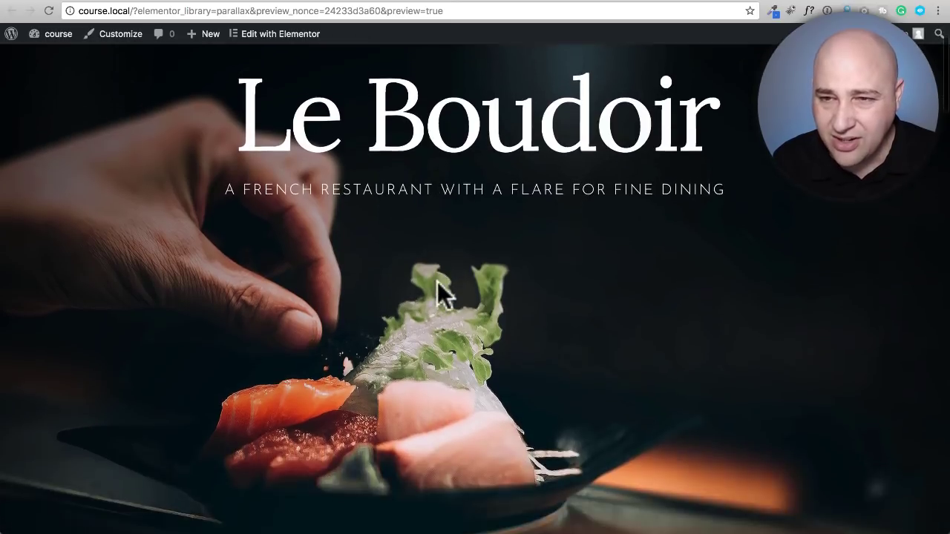
scroll(437, 281, "up", 3)
scroll(437, 281, "down", 5)
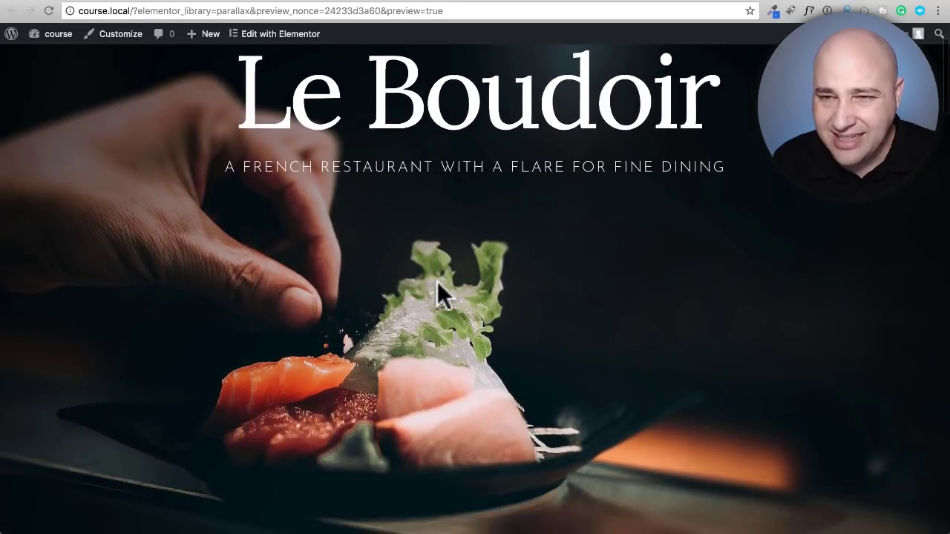
scroll(438, 281, "down", 3)
scroll(437, 282, "up", 4)
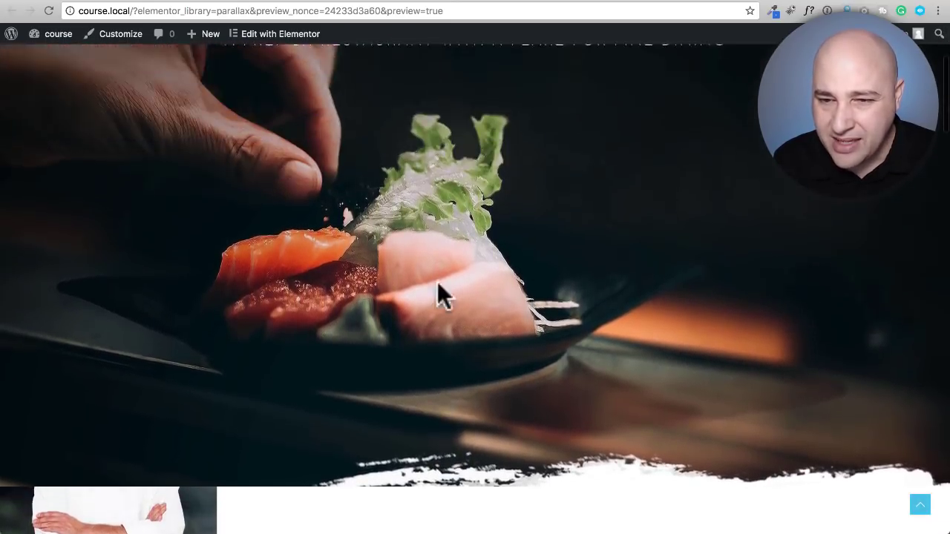
scroll(437, 281, "down", 2)
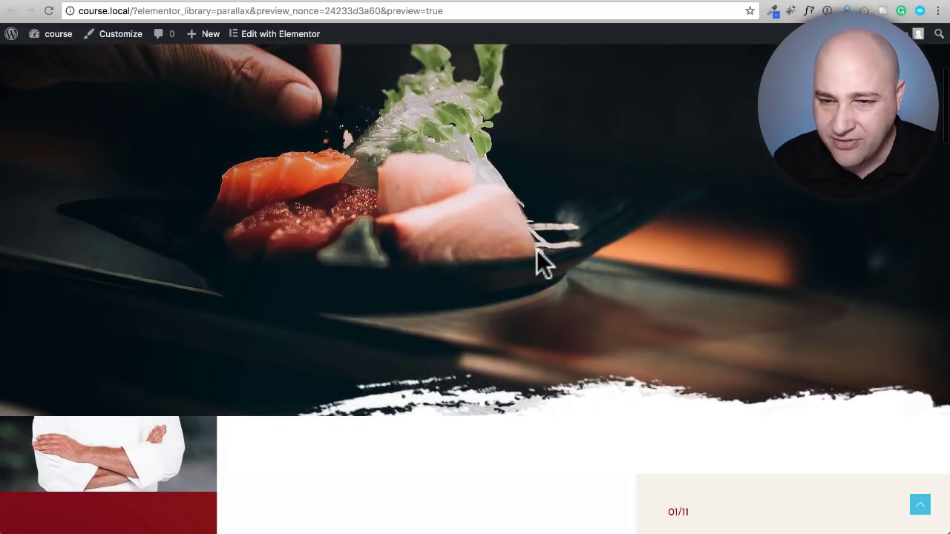
scroll(537, 249, "down", 2)
scroll(537, 250, "down", 3)
scroll(536, 250, "up", 4)
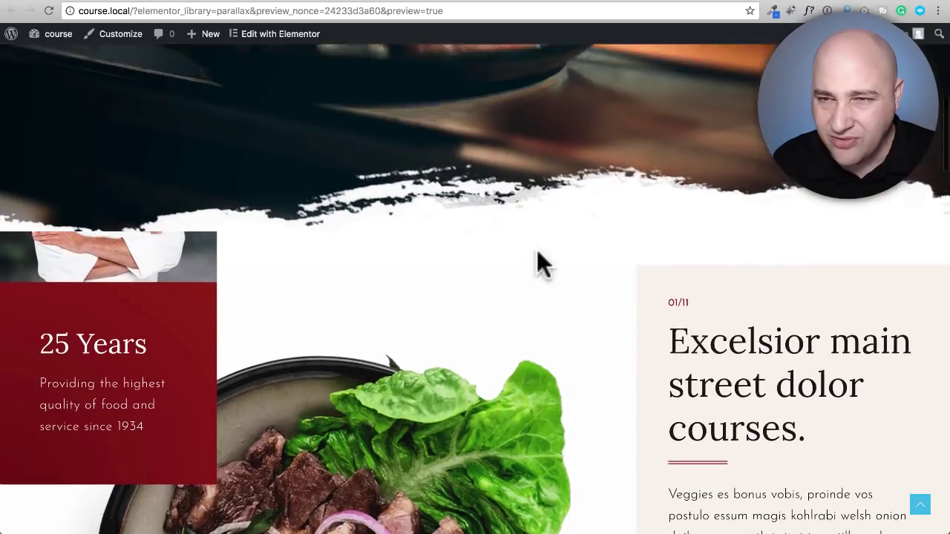
scroll(537, 249, "up", 4)
scroll(536, 249, "down", 7)
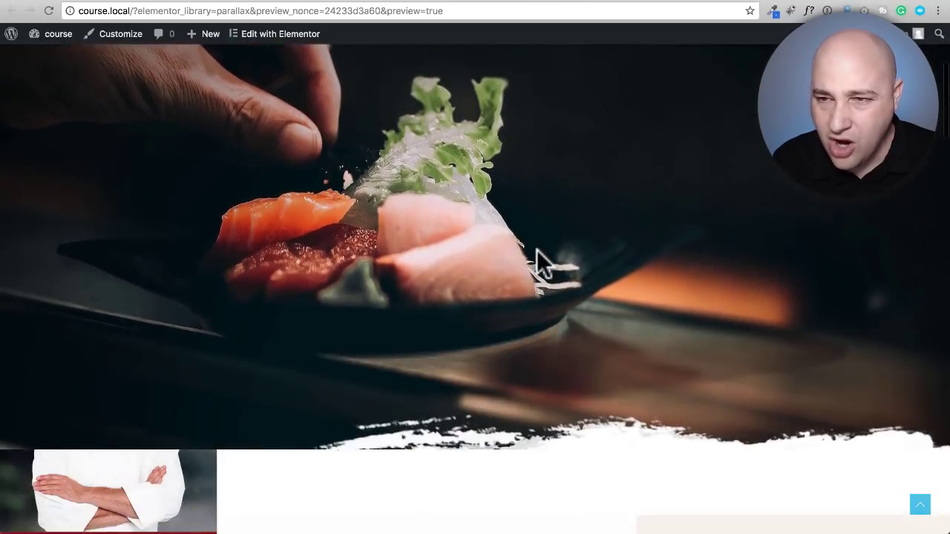
Examine on the front end how the seaside bicycle section's background image moves while scrolling back and forth.
scroll(537, 251, "down", 10)
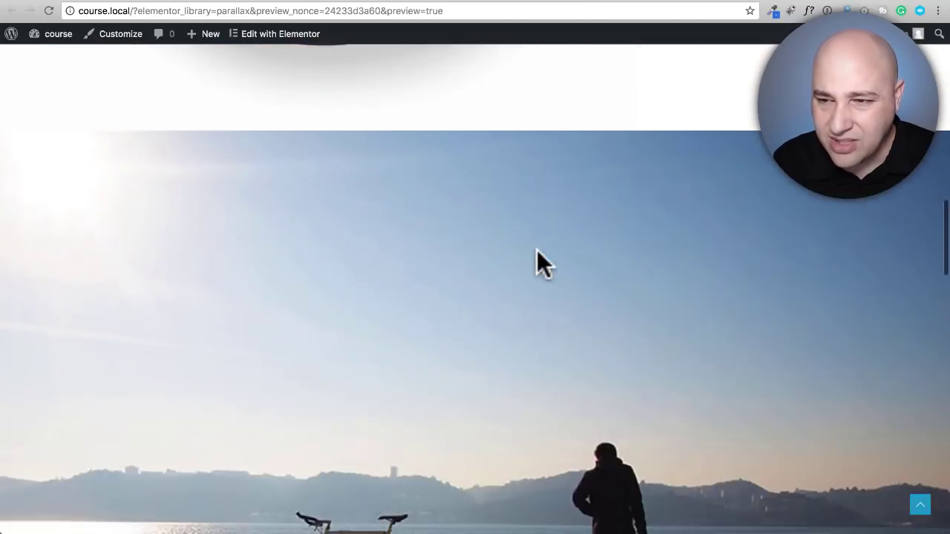
scroll(536, 249, "down", 3)
scroll(537, 249, "up", 3)
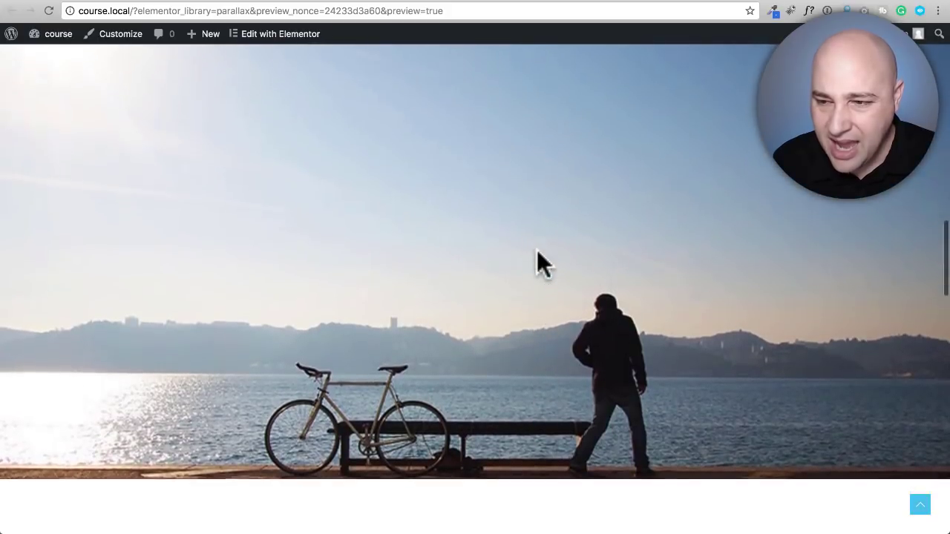
scroll(536, 249, "down", 3)
scroll(536, 249, "down", 1)
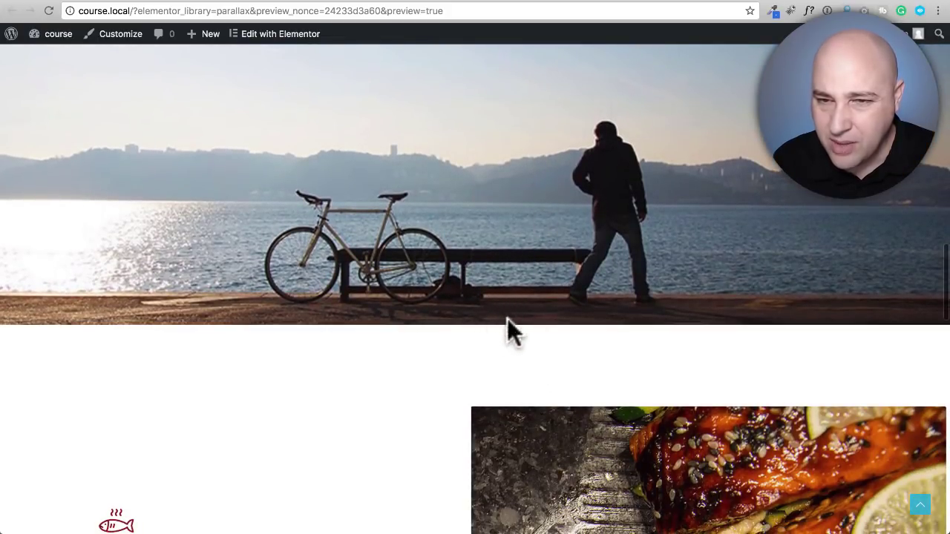
scroll(445, 312, "up", 5)
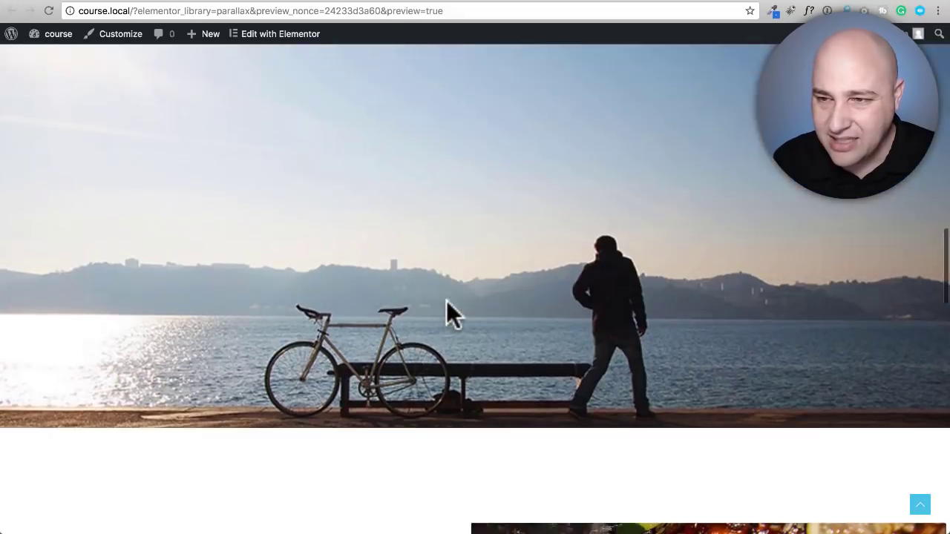
scroll(446, 300, "down", 3)
scroll(446, 301, "up", 3)
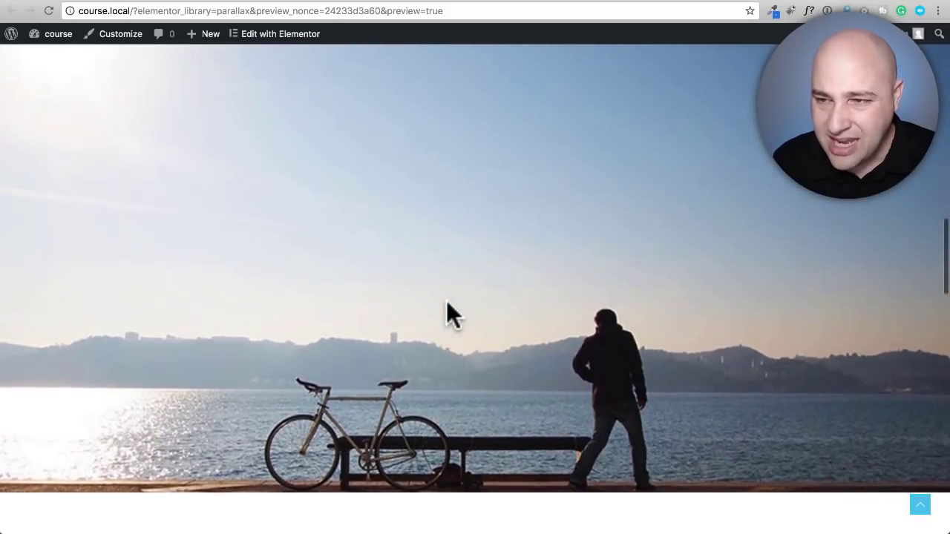
scroll(446, 300, "down", 4)
Recheck the hero section's background movement against its heading on the front end, and close the preview.
scroll(446, 301, "up", 15)
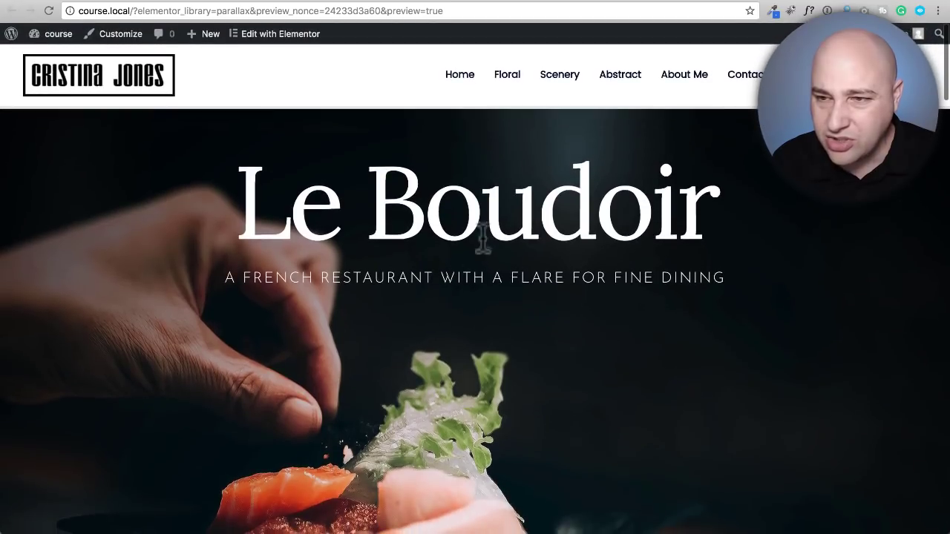
scroll(438, 205, "down", 4)
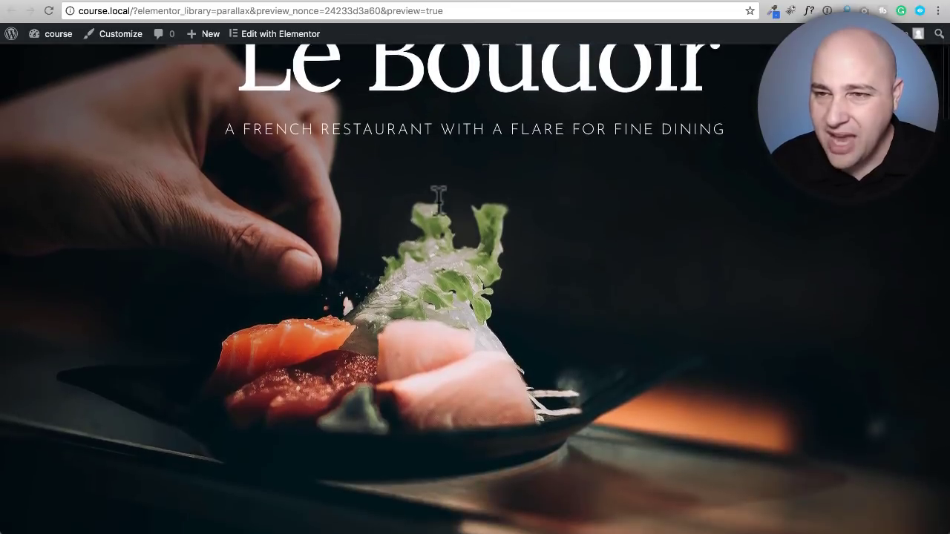
scroll(439, 201, "up", 4)
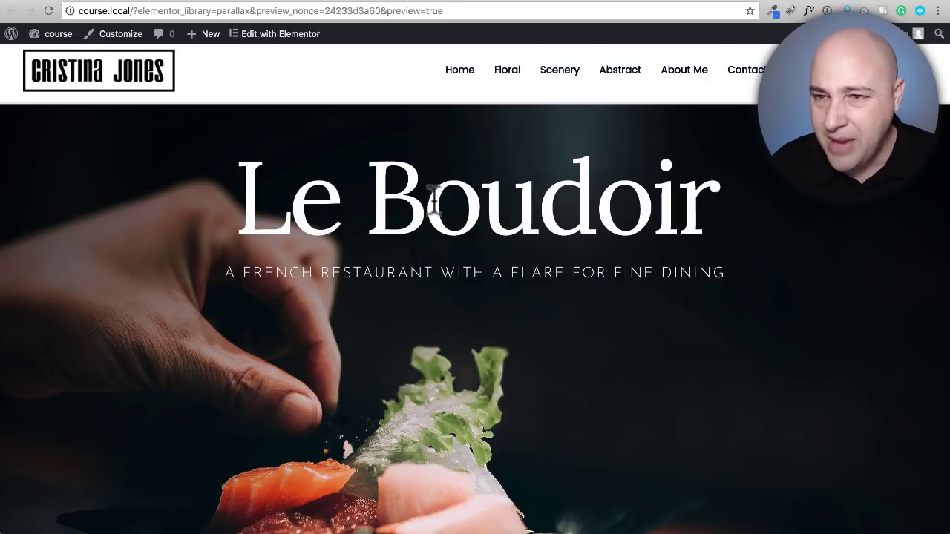
scroll(435, 201, "up", 2)
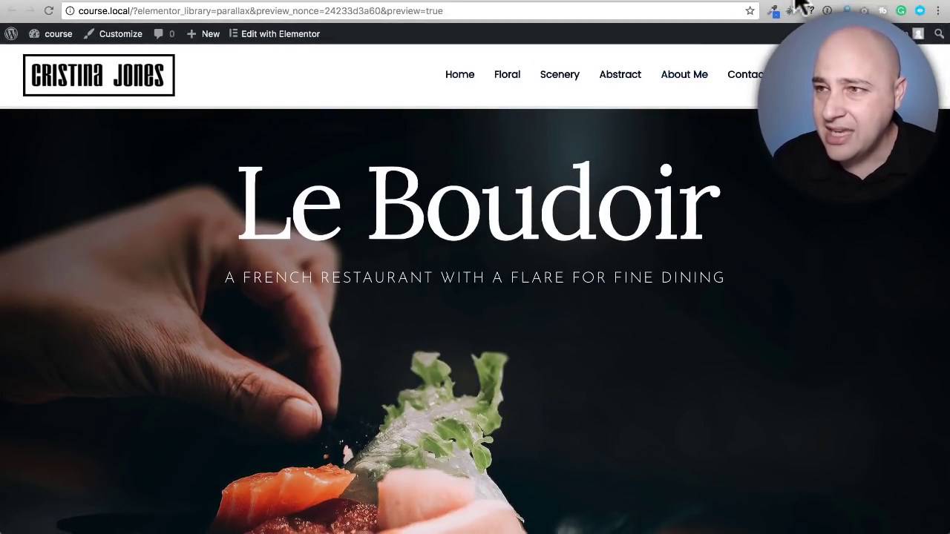
key("ctrl+w")
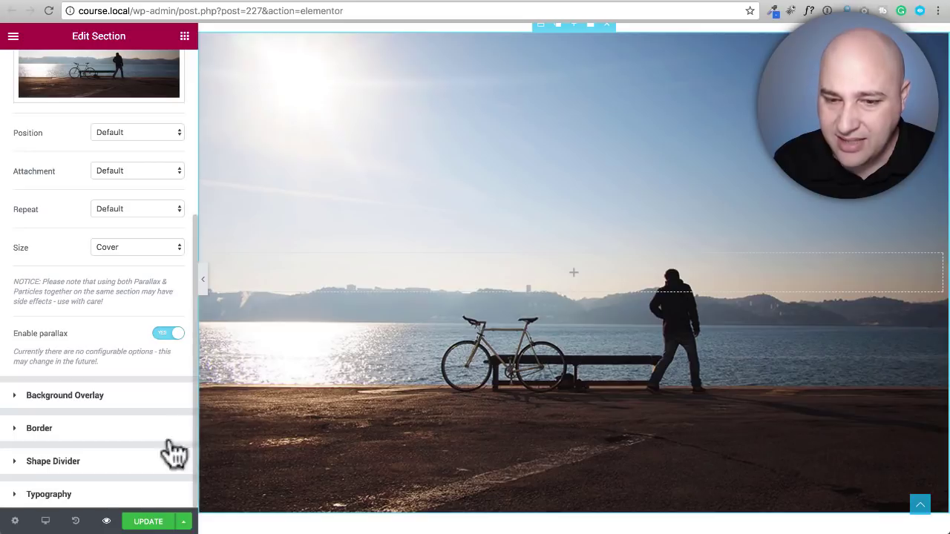
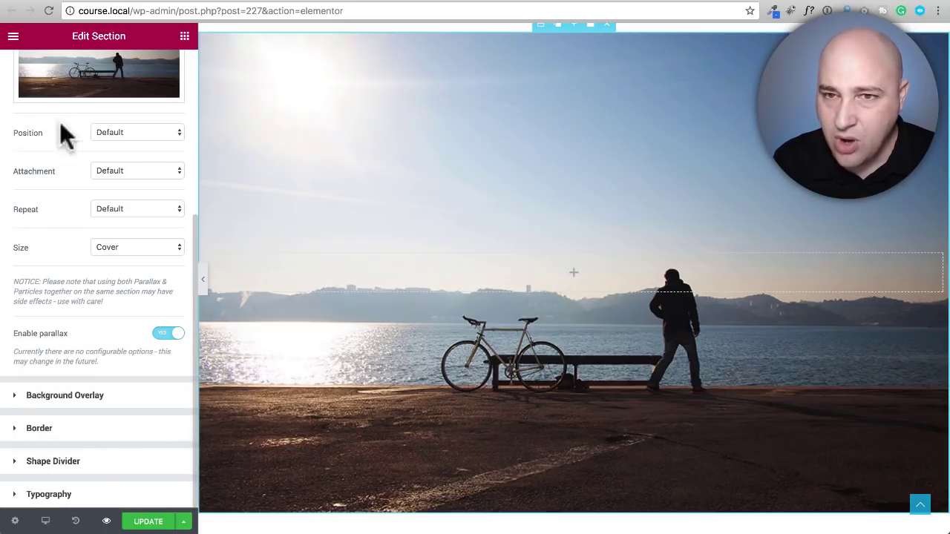
Exit the Elementor editor and open the WordPress dashboard home.
left_click(13, 36)
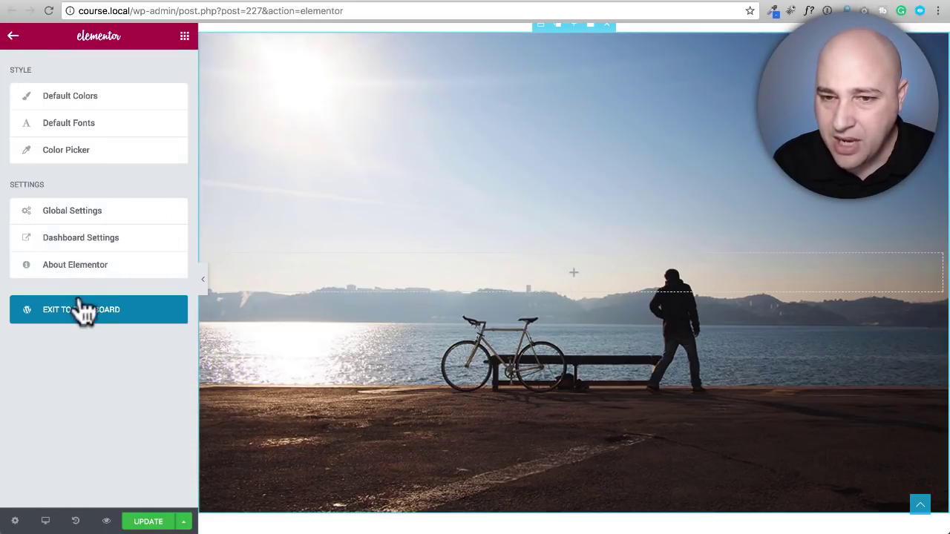
left_click(102, 324)
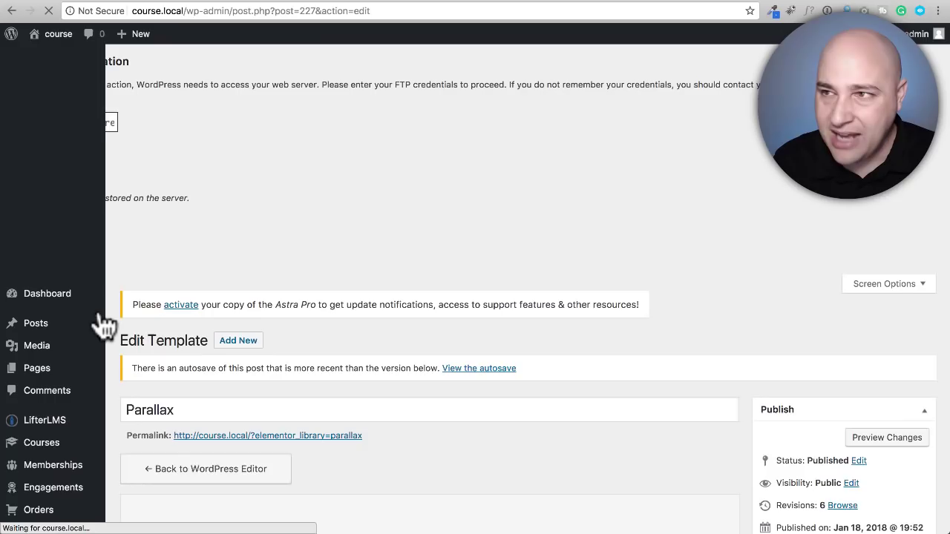
scroll(95, 318, "down", 5)
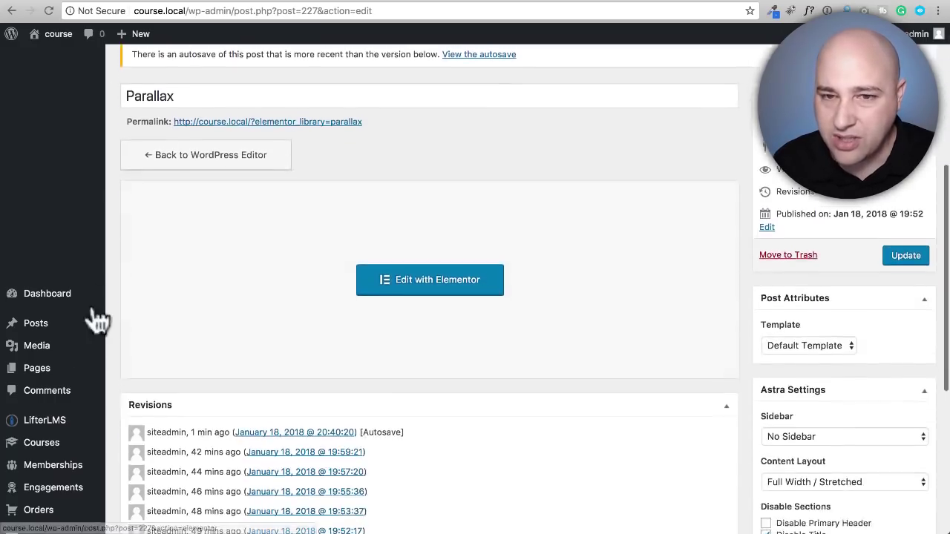
mouse_move(63, 449)
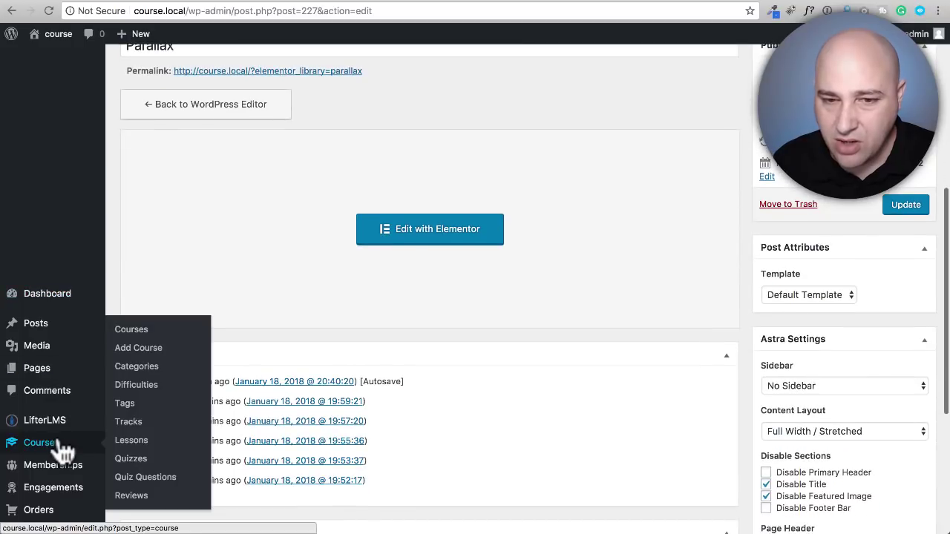
left_click(53, 295)
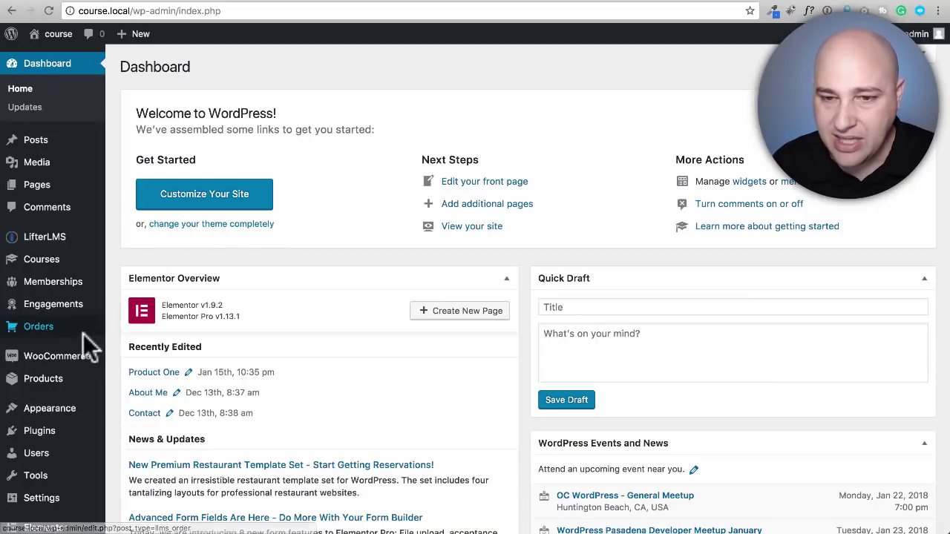
Activate the Elementor Extras plugin from the installed plugins list.
mouse_move(46, 444)
left_click(141, 433)
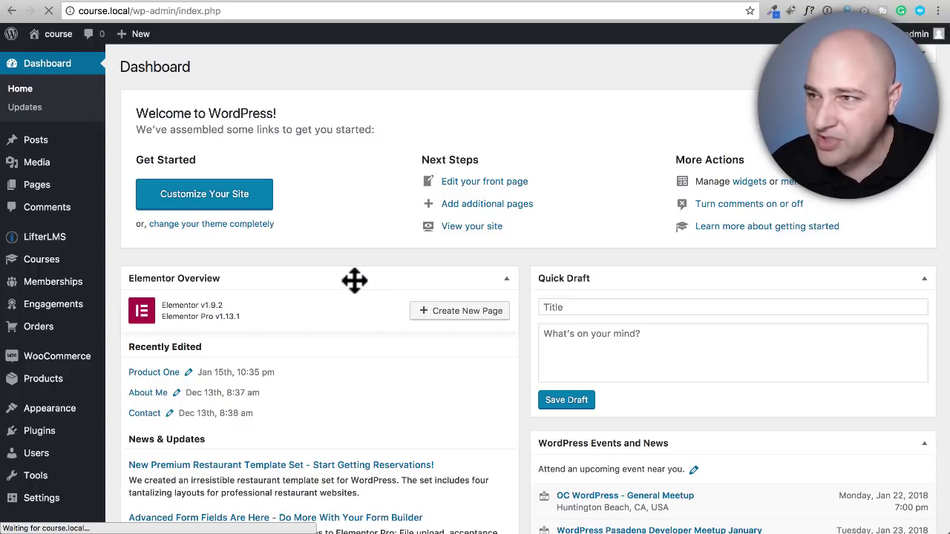
scroll(328, 271, "down", 2)
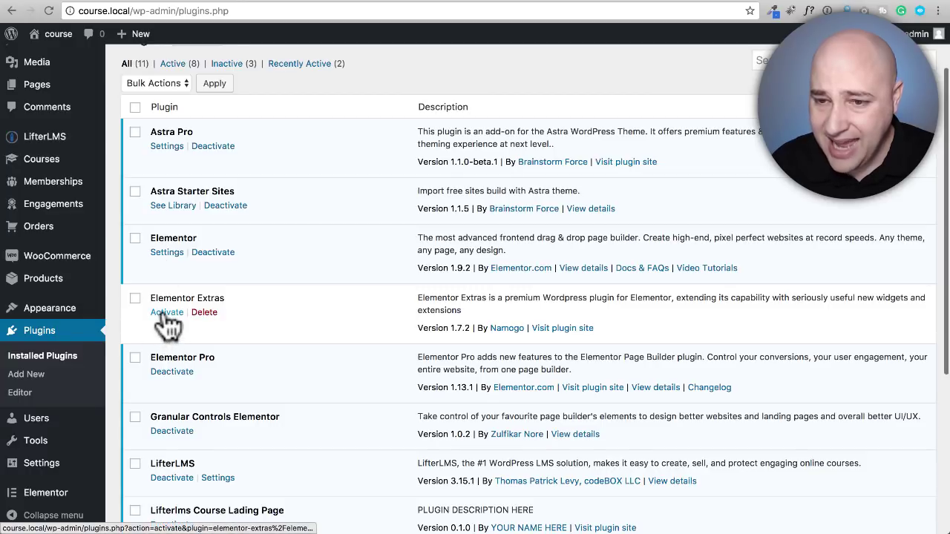
left_click(166, 312)
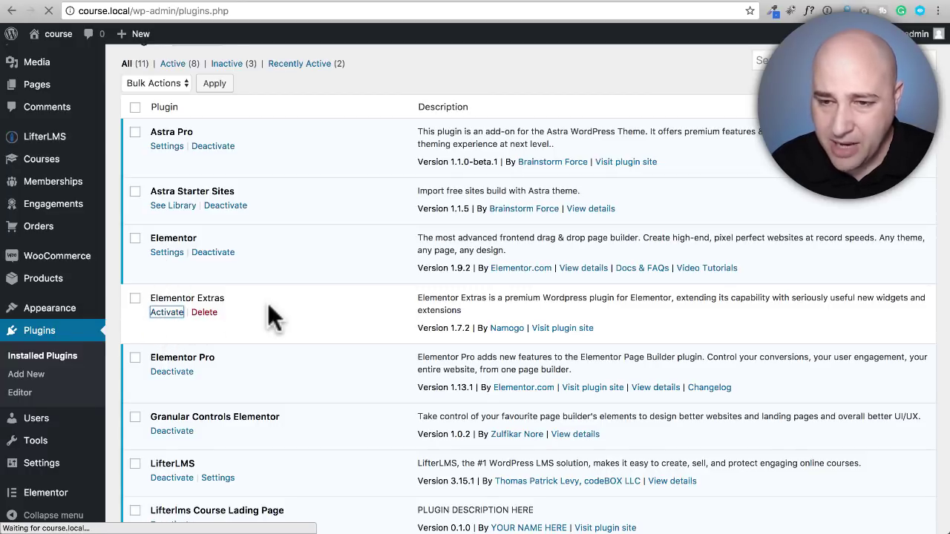
Set Enable Parallax to No in the Granular Controls editor options and save the settings.
scroll(253, 312, "down", 5)
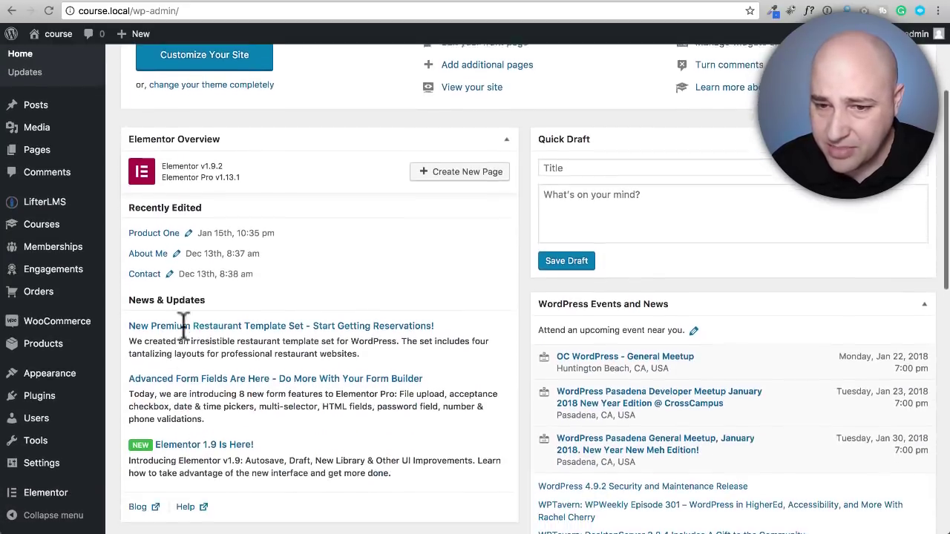
mouse_move(102, 364)
mouse_move(55, 500)
left_click(146, 478)
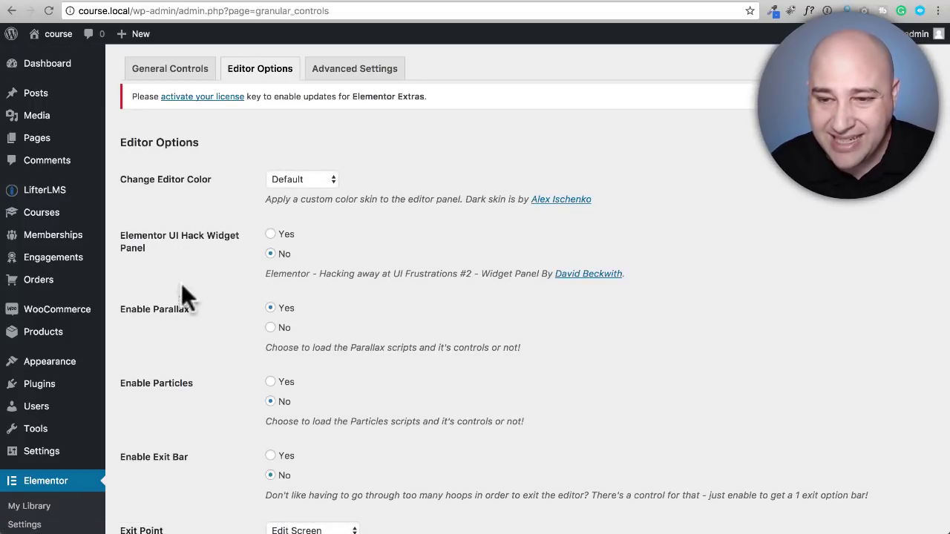
left_click(270, 327)
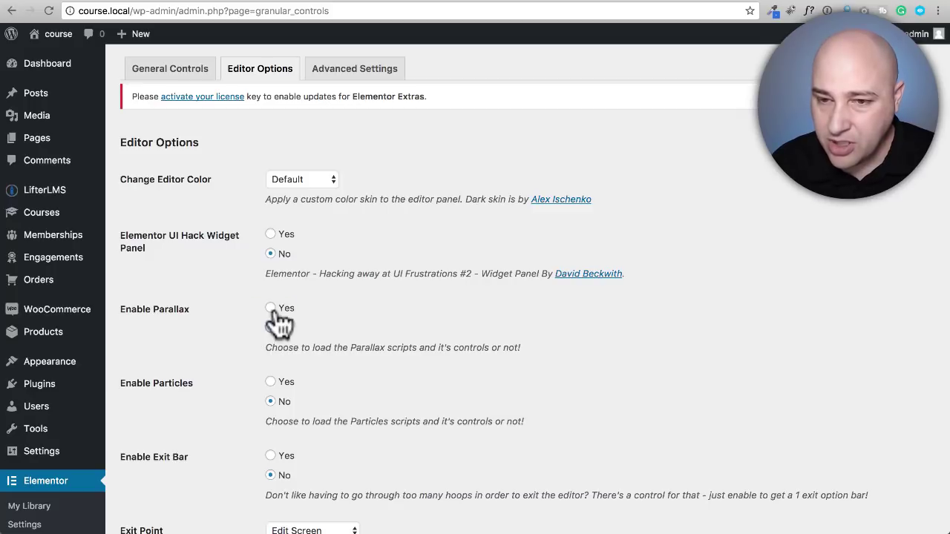
scroll(275, 318, "down", 3)
left_click(132, 465)
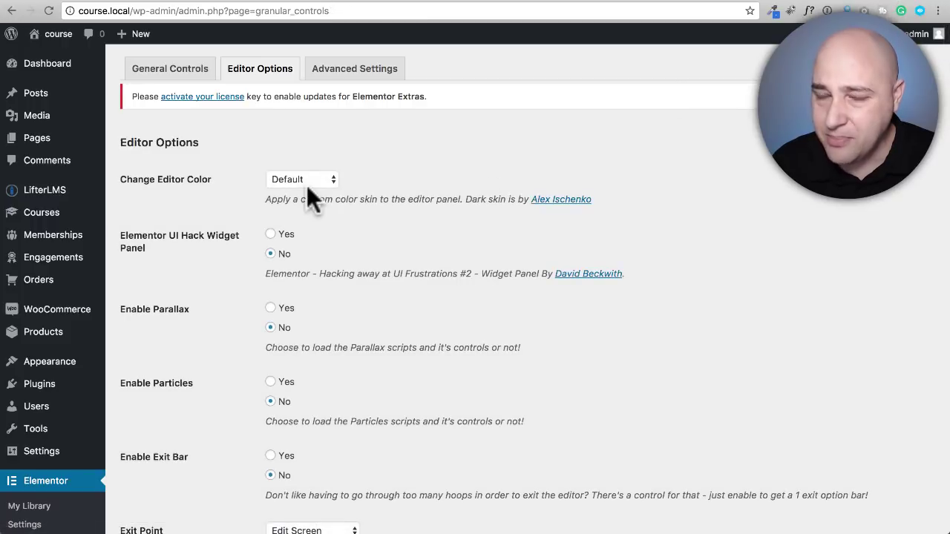
Open the Parallax template from the Elementor library for editing in Elementor.
mouse_move(49, 367)
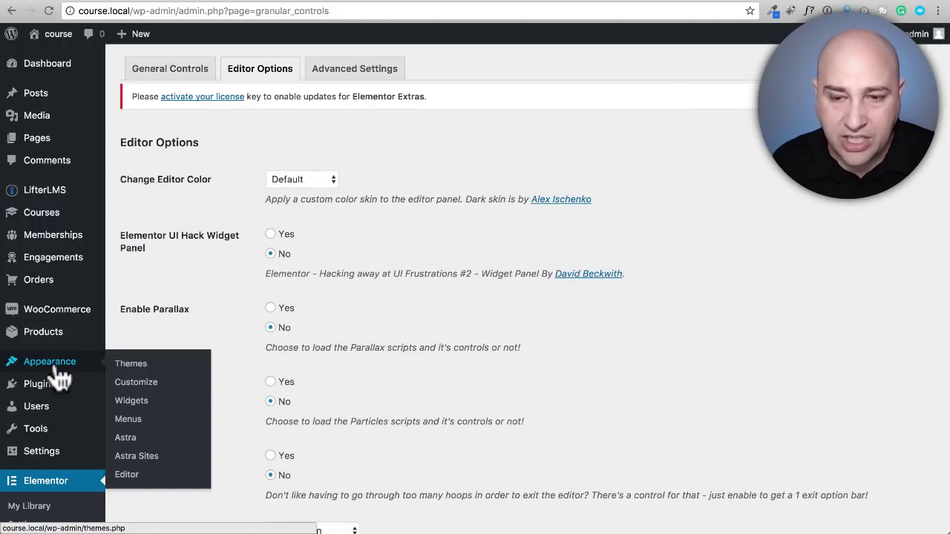
mouse_move(63, 394)
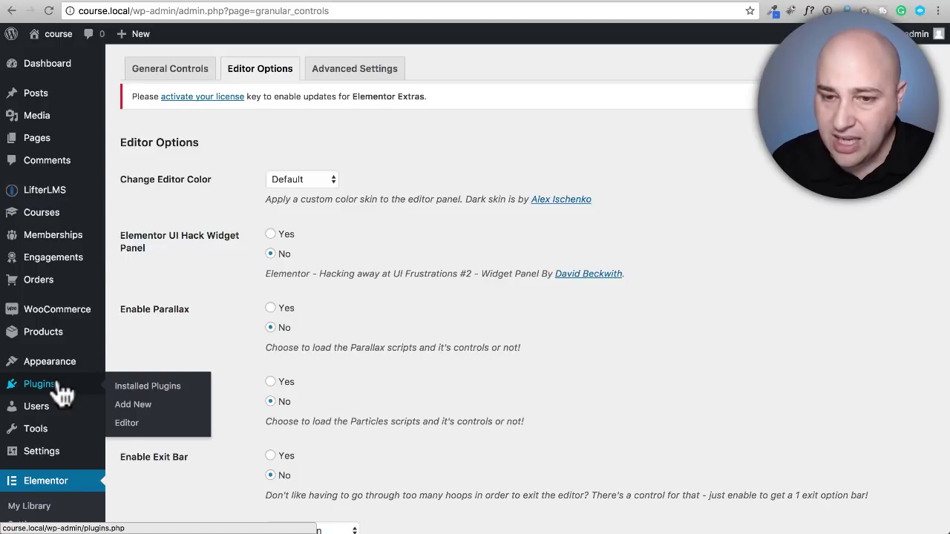
left_click(53, 506)
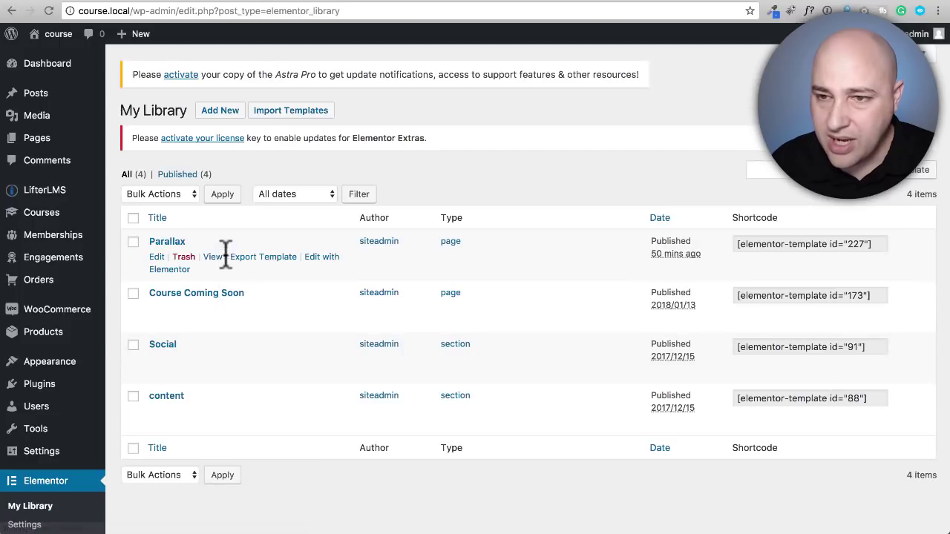
left_click(319, 266)
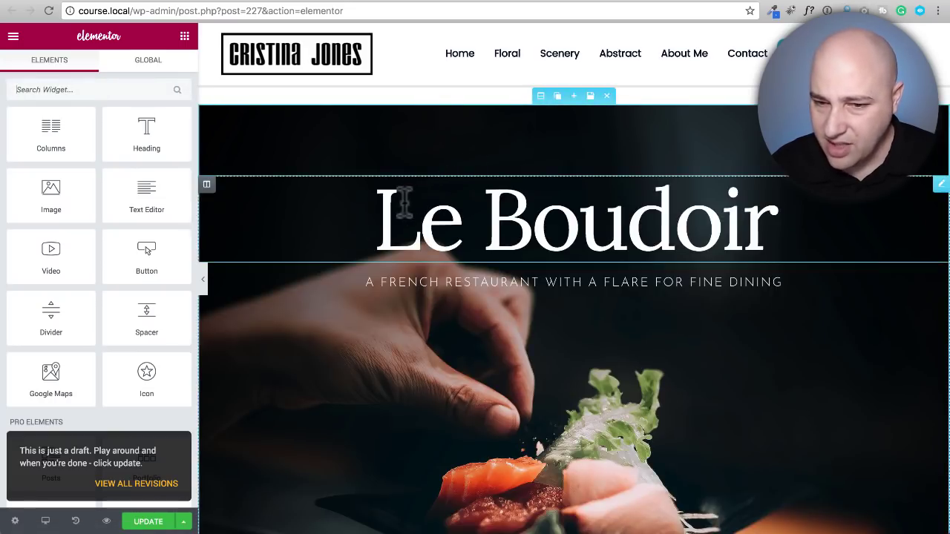
Enable Parallax Background under Extras in the hero section's background style settings.
left_click(541, 95)
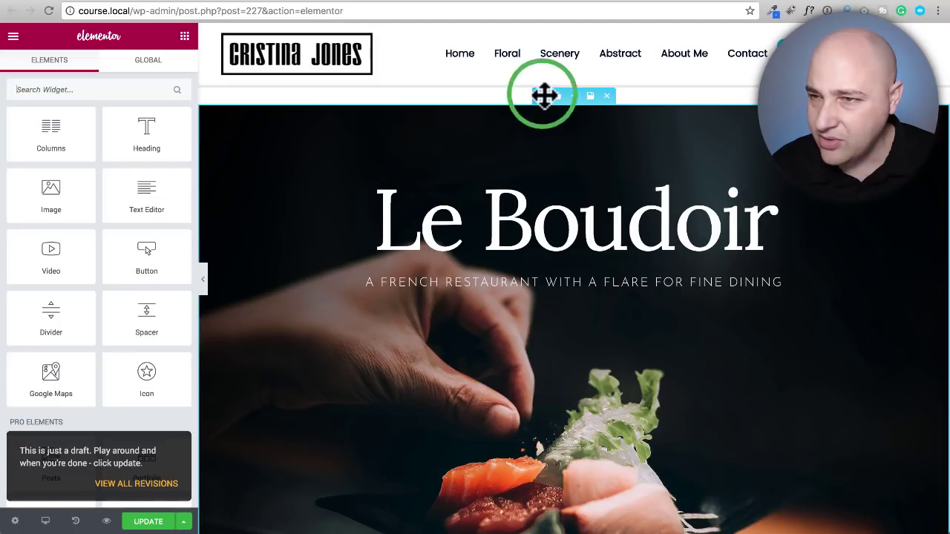
left_click(544, 97)
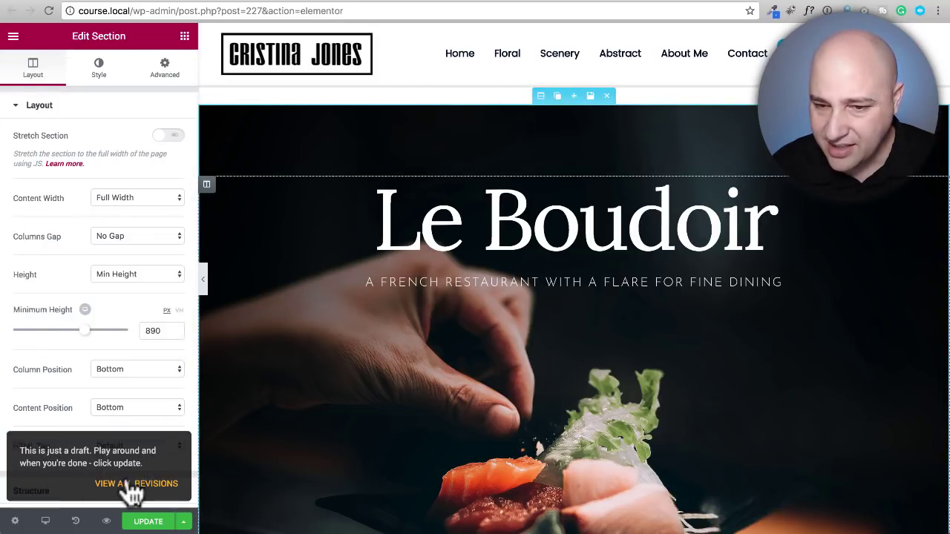
left_click(100, 74)
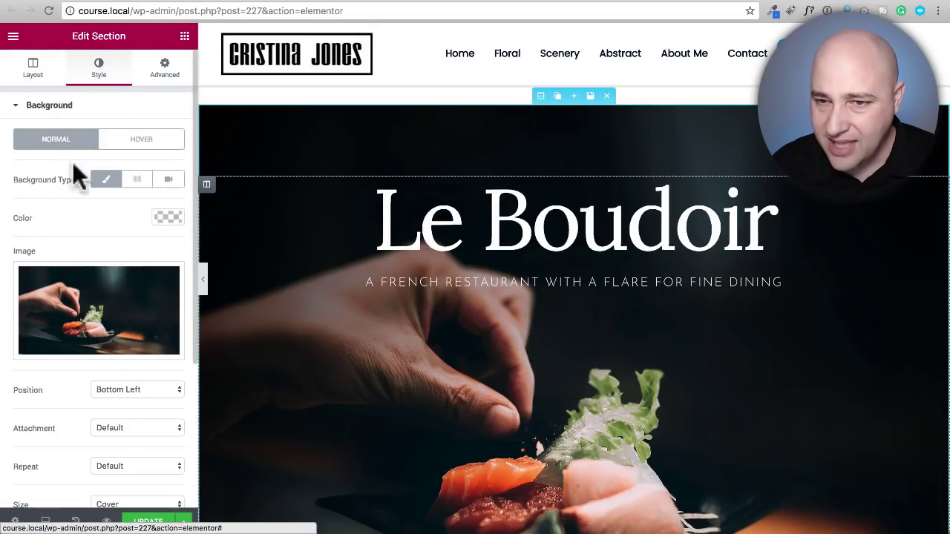
scroll(89, 223, "down", 2)
scroll(89, 223, "down", 5)
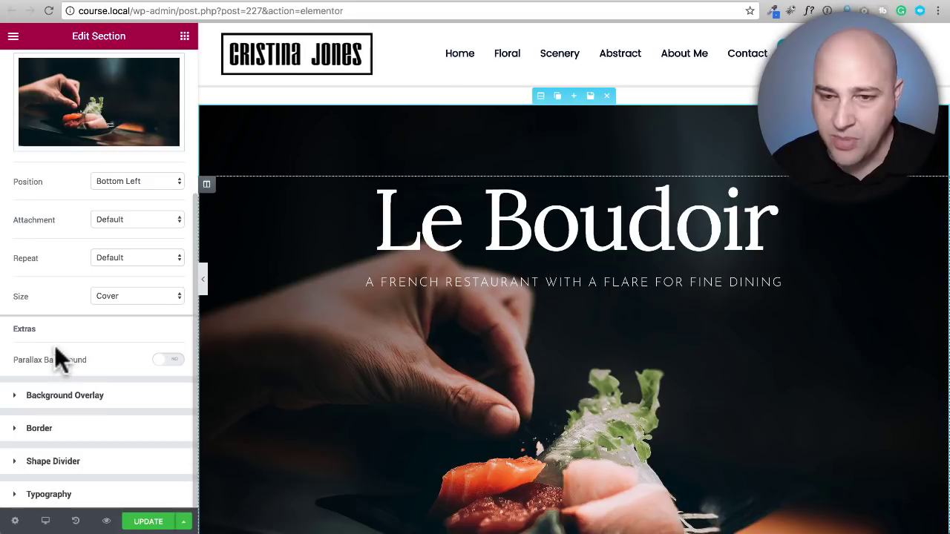
left_click_drag(44, 328, 13, 331)
left_click(169, 360)
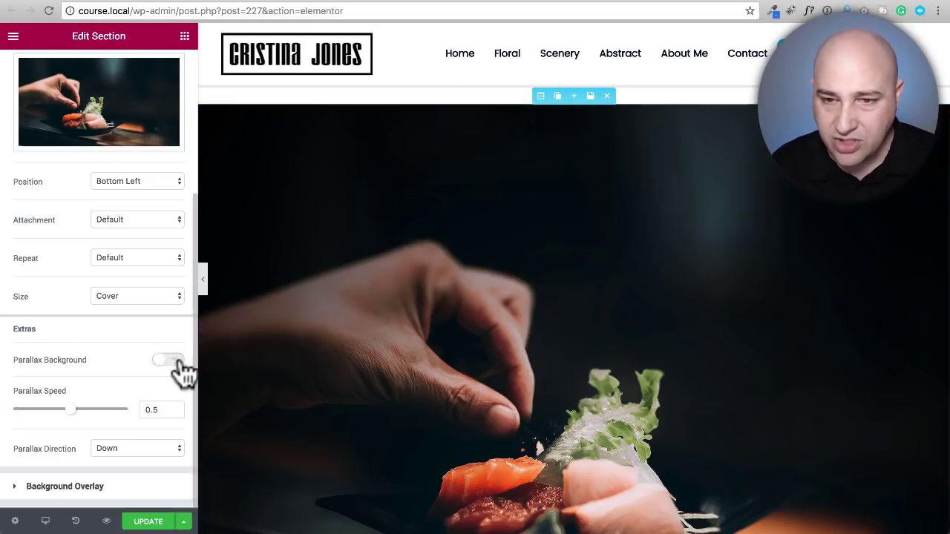
Examine in the editor how the hero section's Elementor Extras parallax background moves while scrolling back and forth.
scroll(299, 304, "down", 3)
scroll(299, 304, "down", 2)
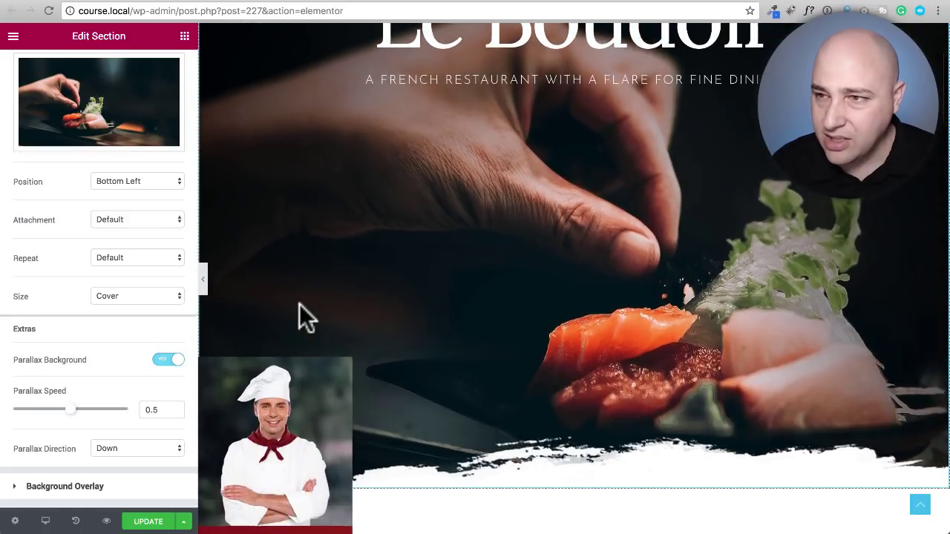
scroll(299, 304, "up", 4)
scroll(299, 303, "down", 2)
scroll(299, 303, "up", 2)
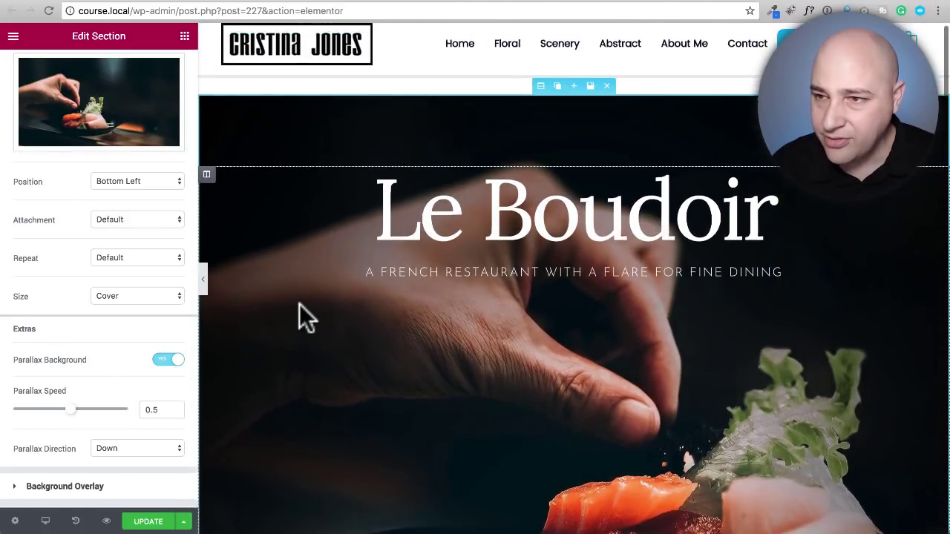
scroll(299, 303, "down", 2)
scroll(299, 303, "up", 2)
scroll(299, 303, "down", 2)
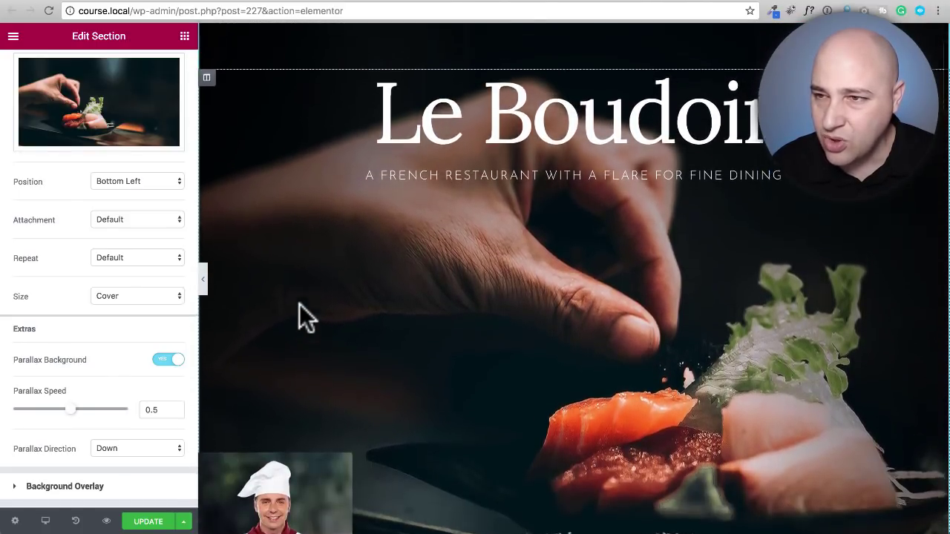
Set the hero section's Parallax Direction to Right and preview how the background moves while scrolling.
scroll(299, 303, "up", 2)
scroll(299, 303, "down", 4)
scroll(299, 303, "up", 2)
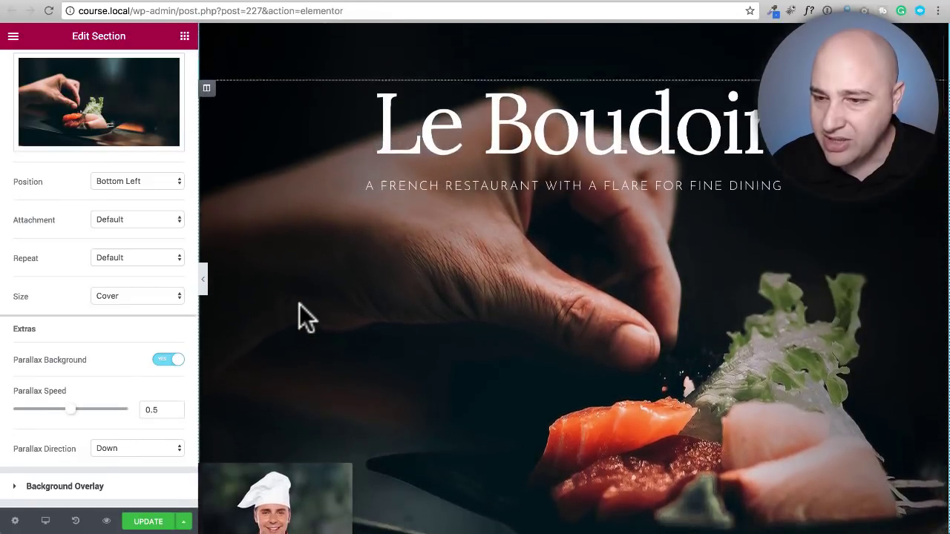
scroll(299, 303, "down", 3)
scroll(299, 303, "up", 1)
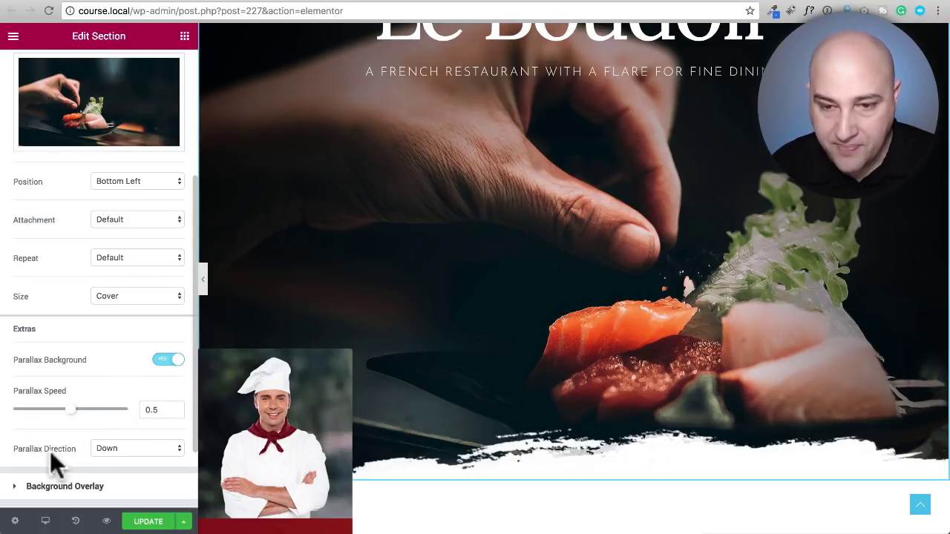
left_click(148, 448)
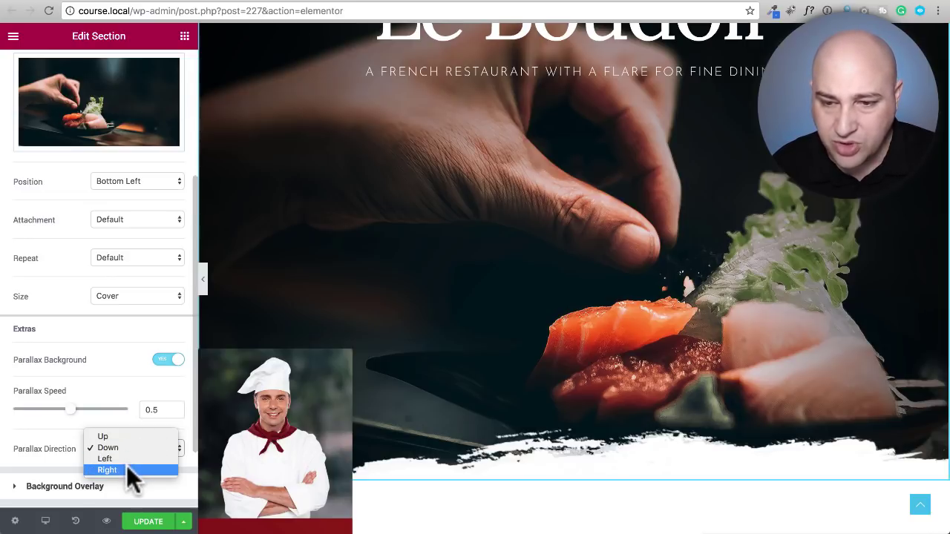
left_click(126, 468)
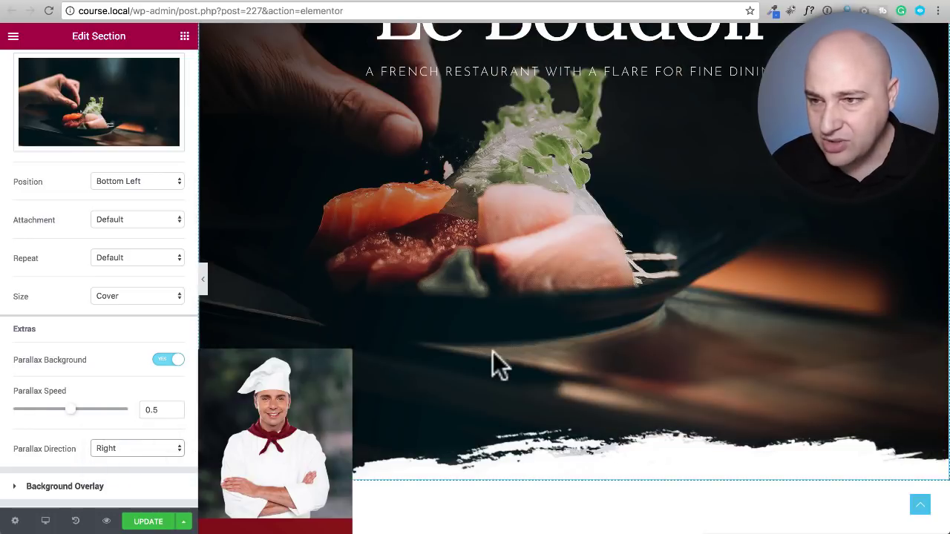
scroll(492, 353, "up", 3)
scroll(493, 353, "down", 3)
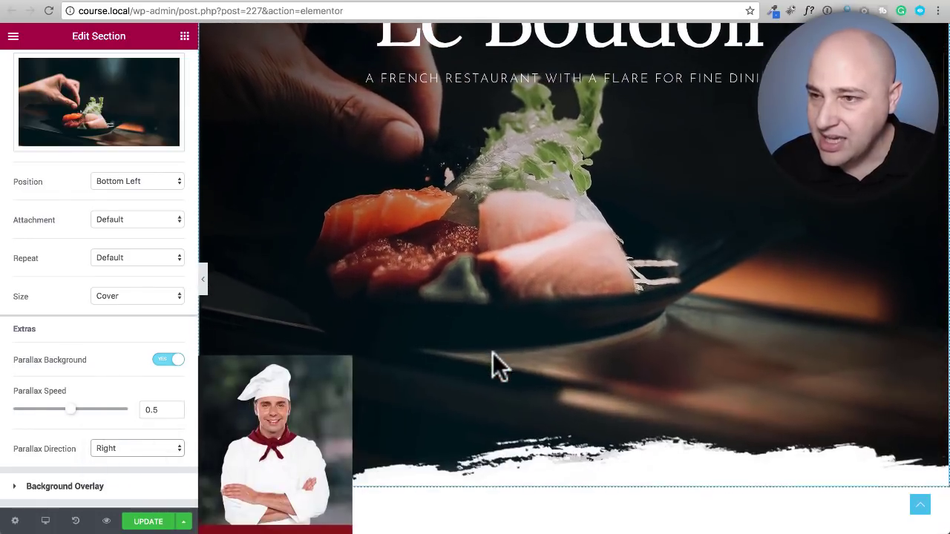
scroll(493, 353, "up", 3)
scroll(493, 353, "down", 2)
scroll(493, 352, "up", 1)
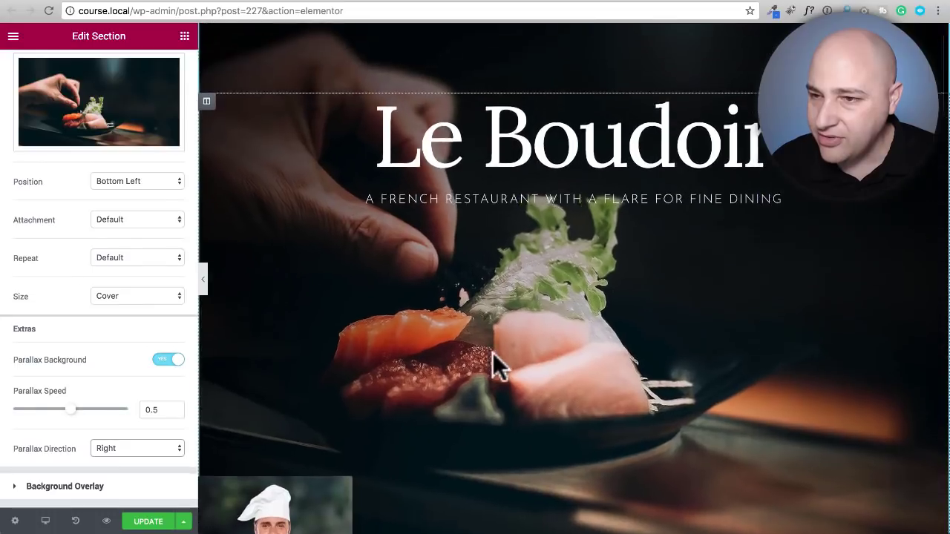
scroll(493, 352, "down", 3)
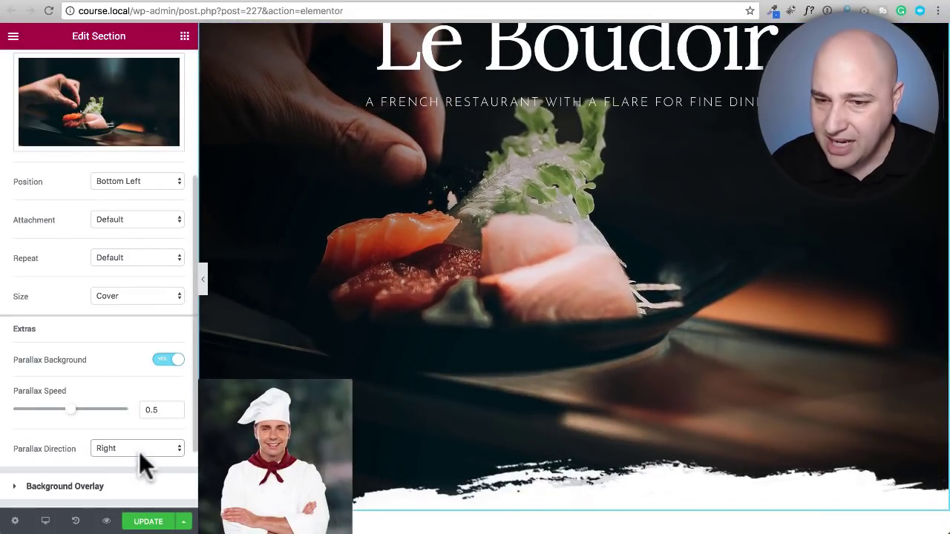
Set the hero section's Parallax Direction to Left and preview the background's movement in the page.
left_click(139, 450)
left_click(142, 435)
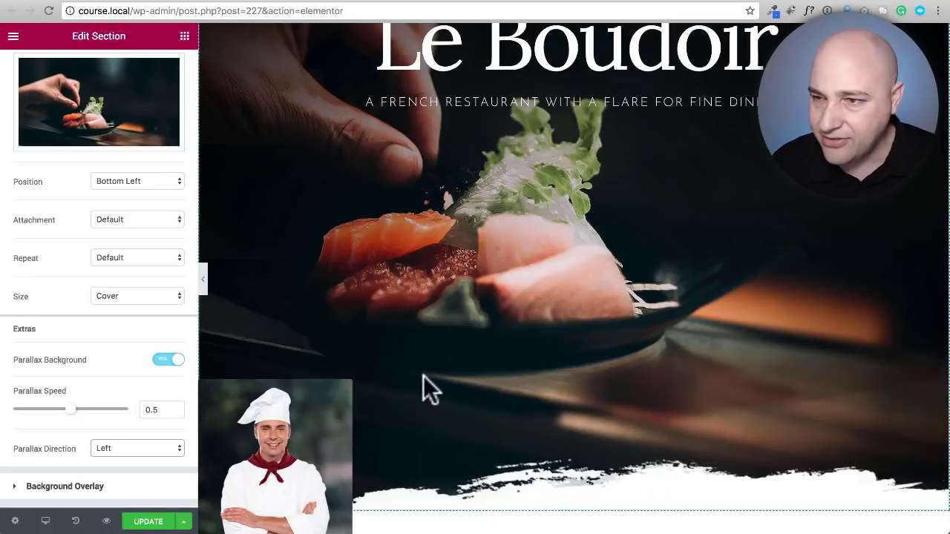
scroll(424, 365, "up", 2)
scroll(427, 375, "down", 5)
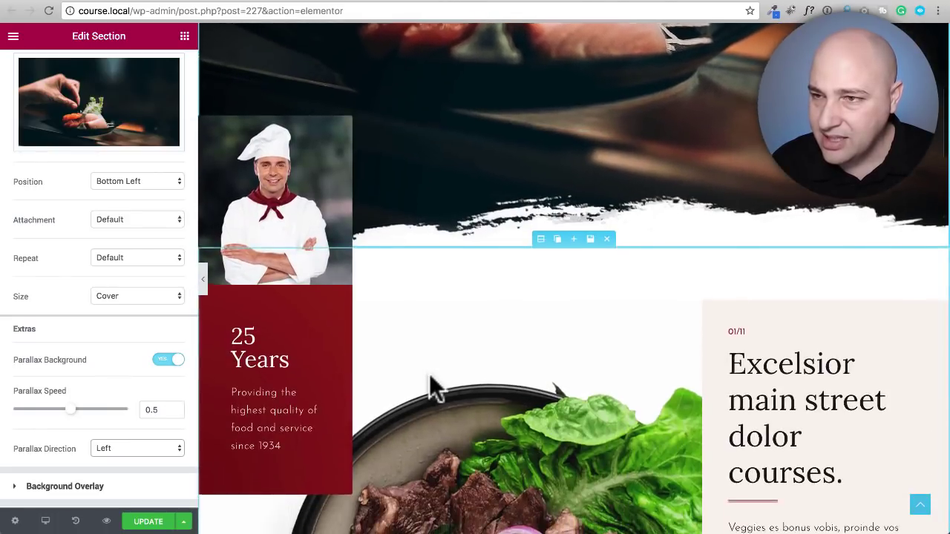
scroll(434, 386, "up", 4)
scroll(435, 386, "down", 3)
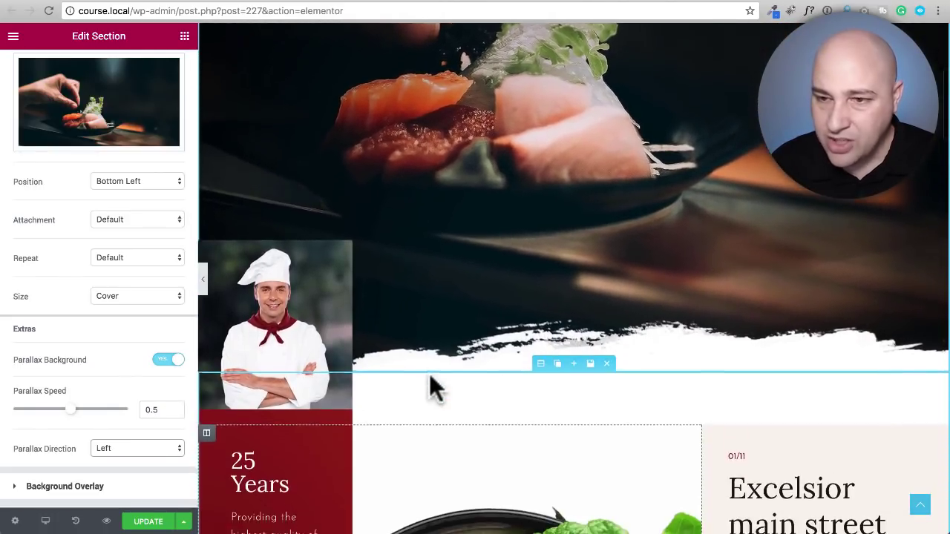
scroll(429, 375, "up", 4)
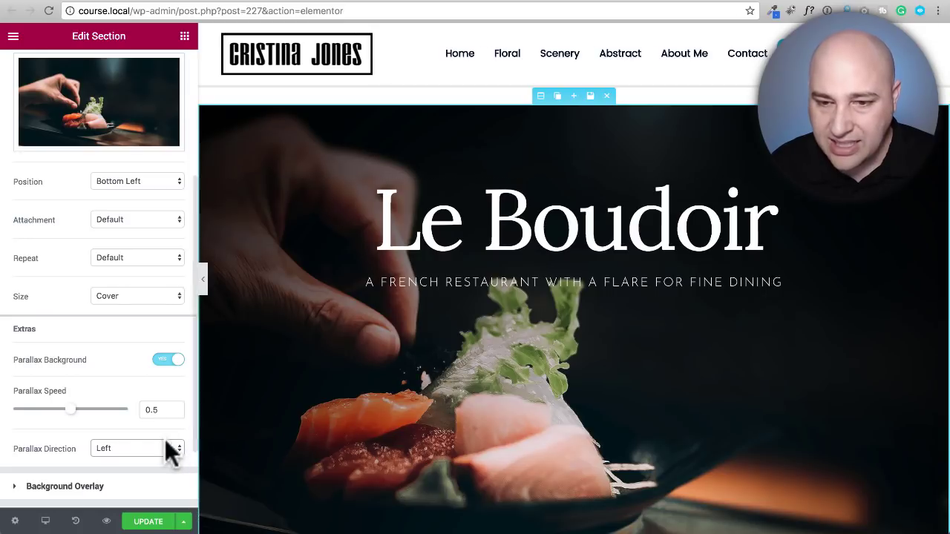
Raise the hero section's Parallax Speed to 1 and preview the stronger background movement while scrolling.
left_click_drag(75, 412, 135, 413)
scroll(380, 309, "down", 5)
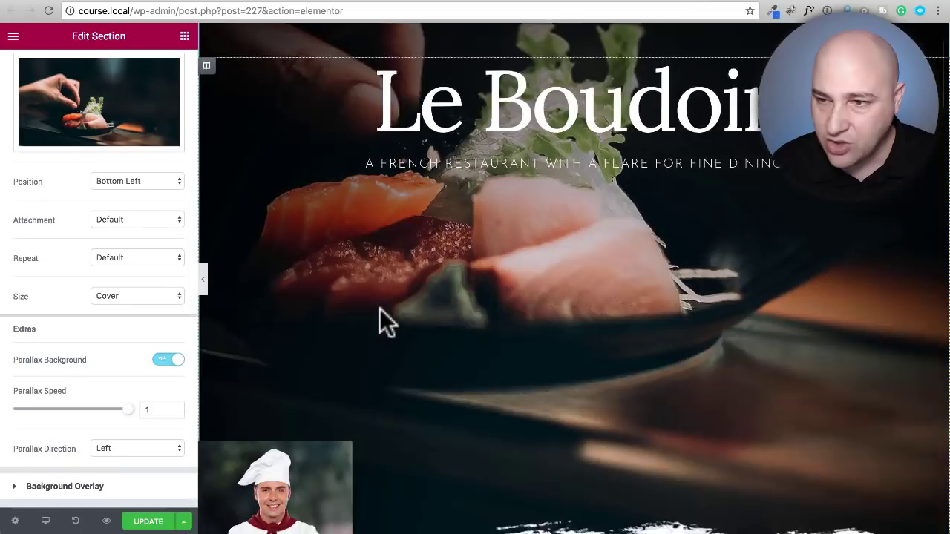
scroll(380, 309, "up", 5)
scroll(380, 309, "down", 3)
scroll(380, 309, "up", 3)
scroll(380, 309, "down", 3)
scroll(380, 309, "up", 3)
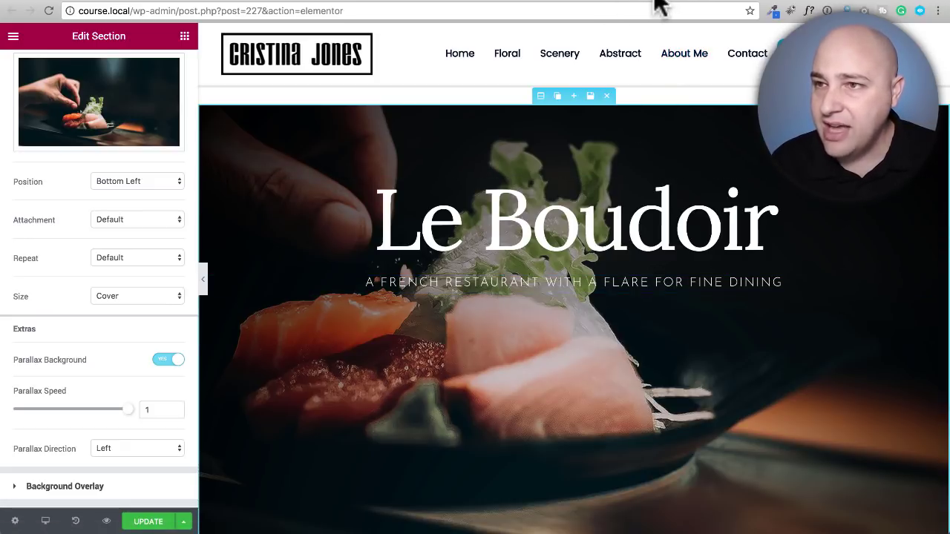
Switch to the Sniffle Valve tutorial on the Elementor parallax section background image and examine its CSS fix and jQuery parallax snippet.
left_click(698, 2)
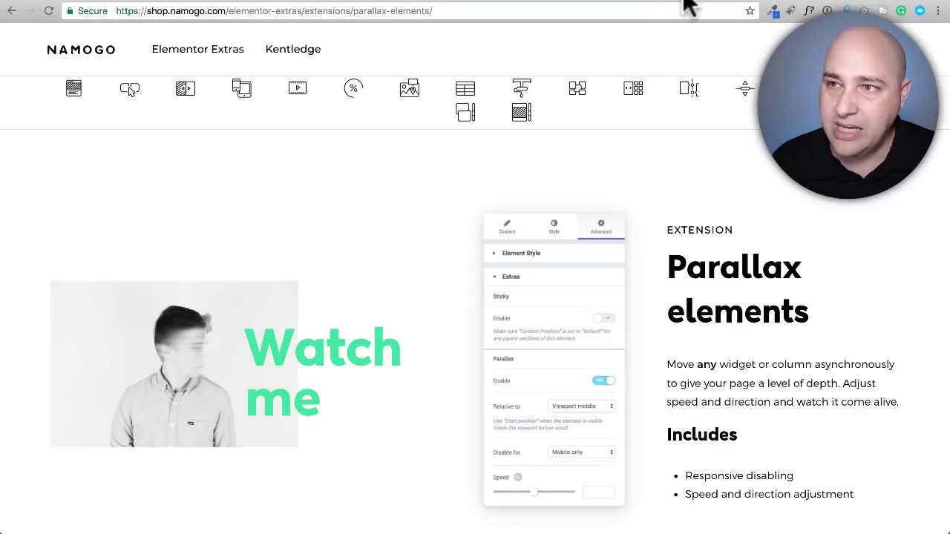
left_click(662, 2)
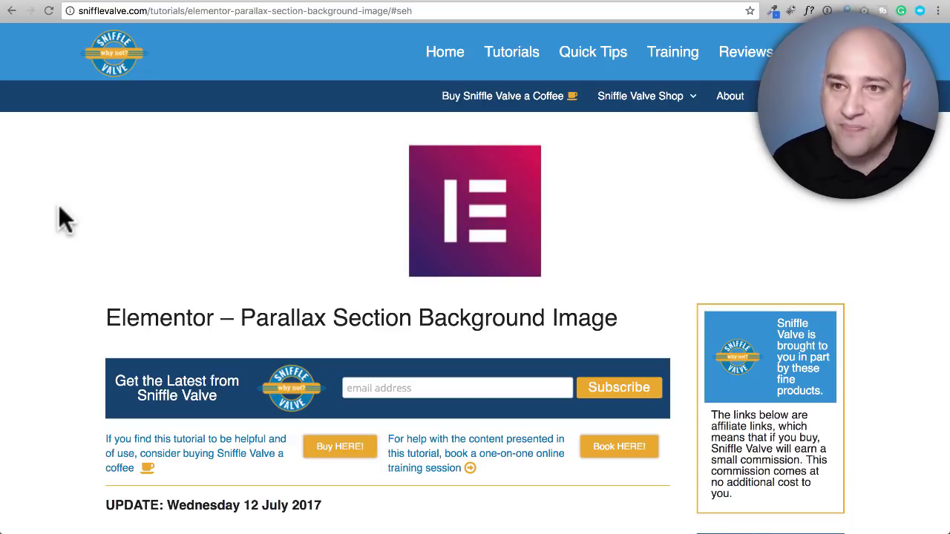
scroll(59, 237, "down", 5)
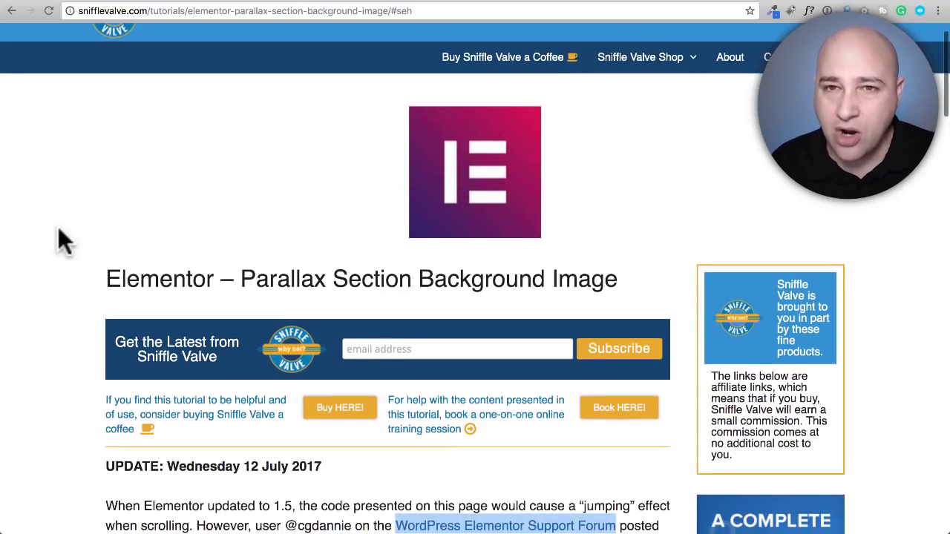
scroll(59, 237, "down", 10)
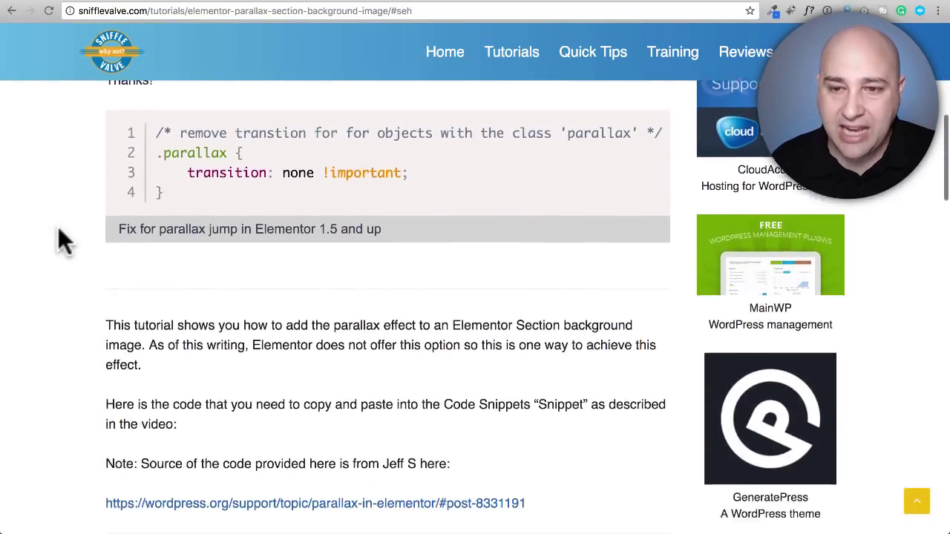
scroll(63, 241, "down", 11)
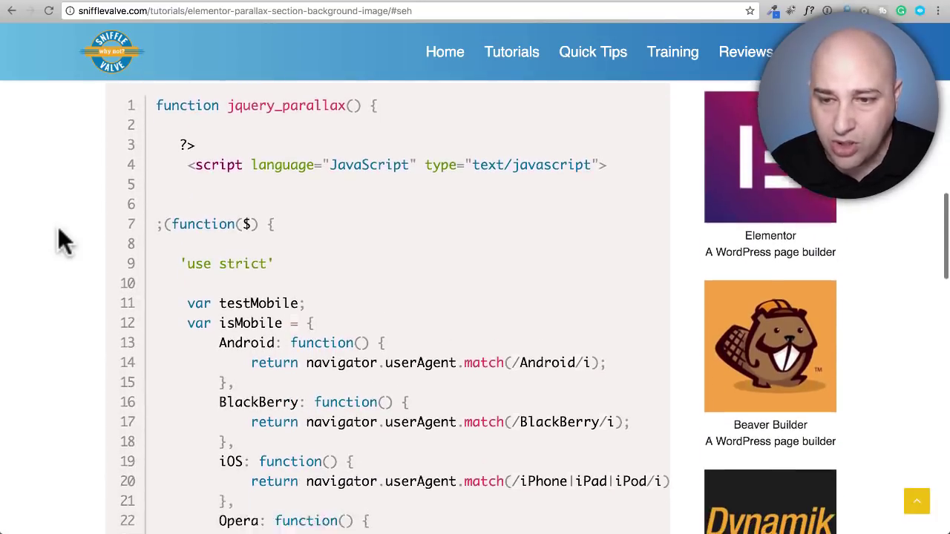
scroll(63, 241, "down", 15)
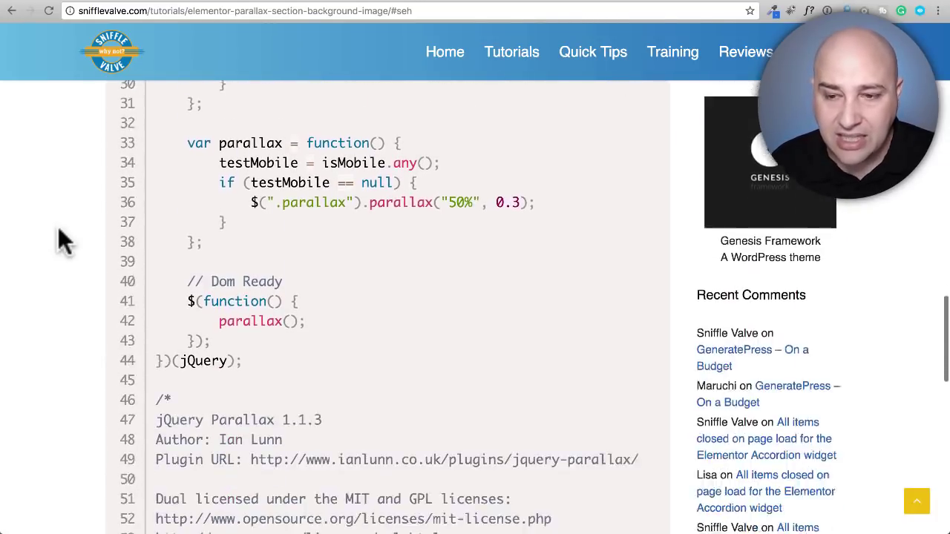
scroll(59, 238, "down", 8)
scroll(60, 238, "up", 17)
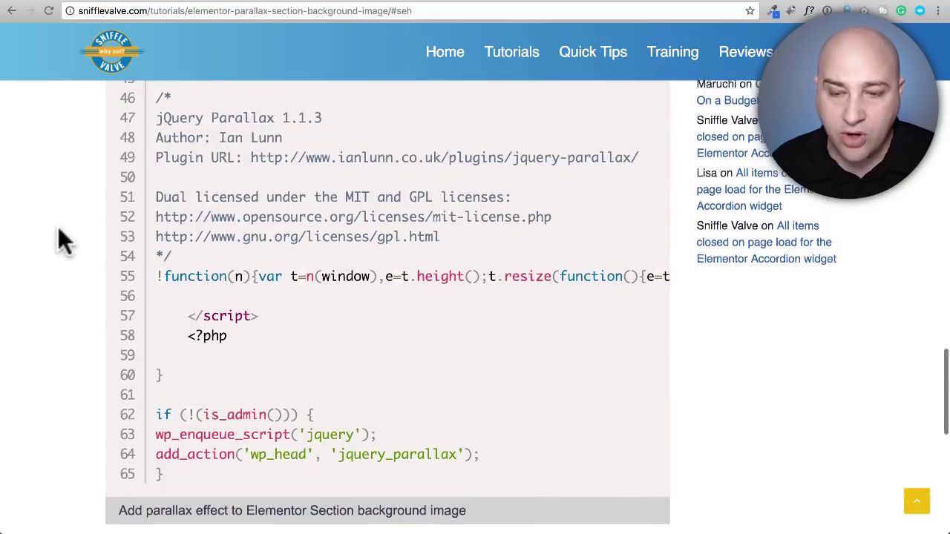
scroll(59, 237, "up", 20)
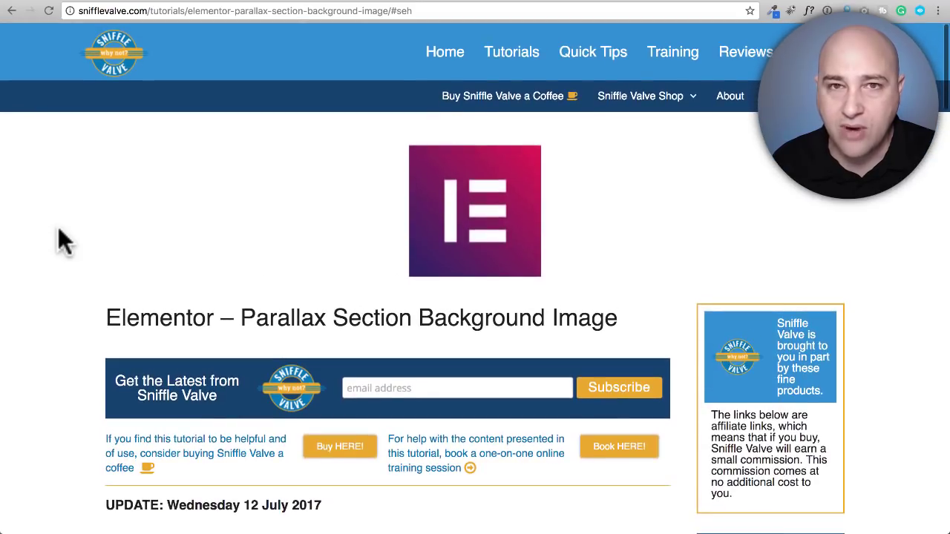